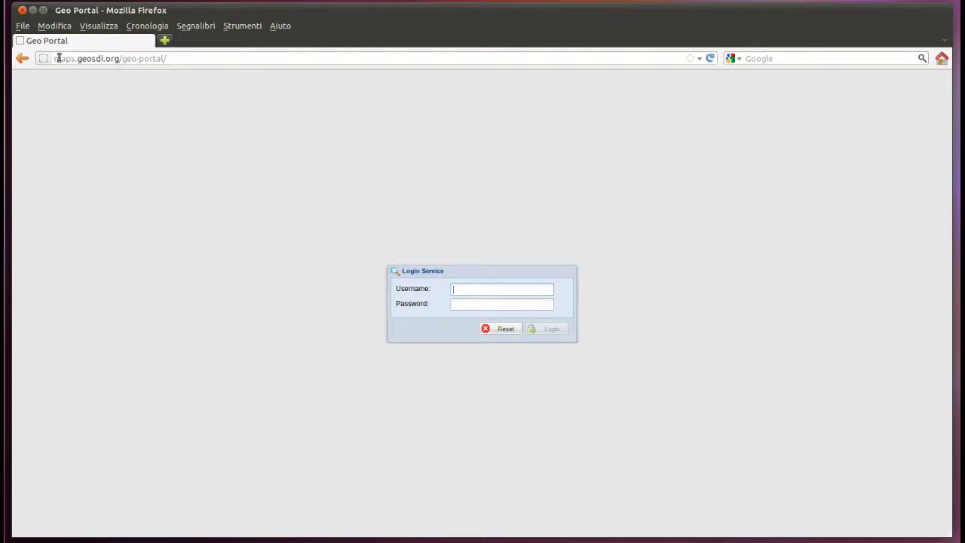
# - Sign in to the Geo Portal with the account's username and password
pyautogui.moveTo(55, 59); pyautogui.dragTo(167, 61)
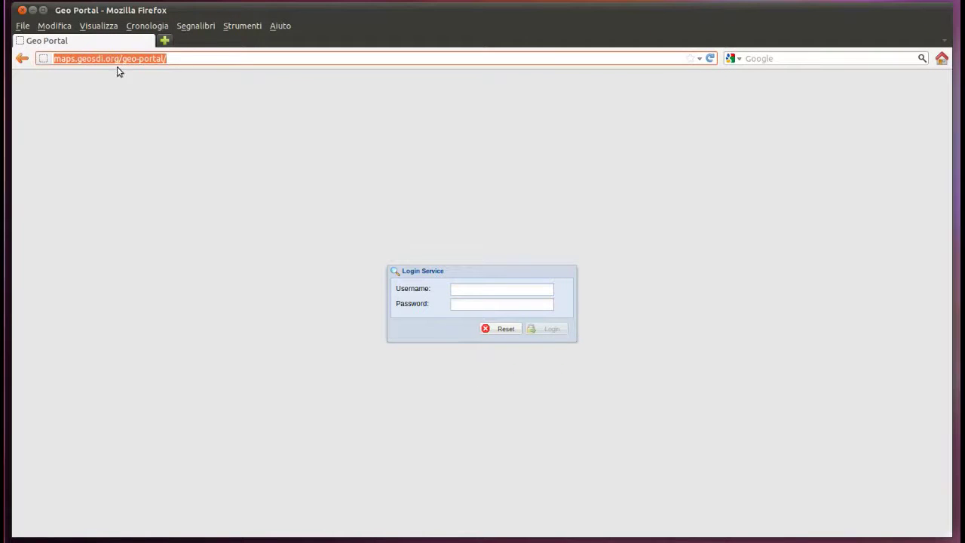
pyautogui.click(511, 291)
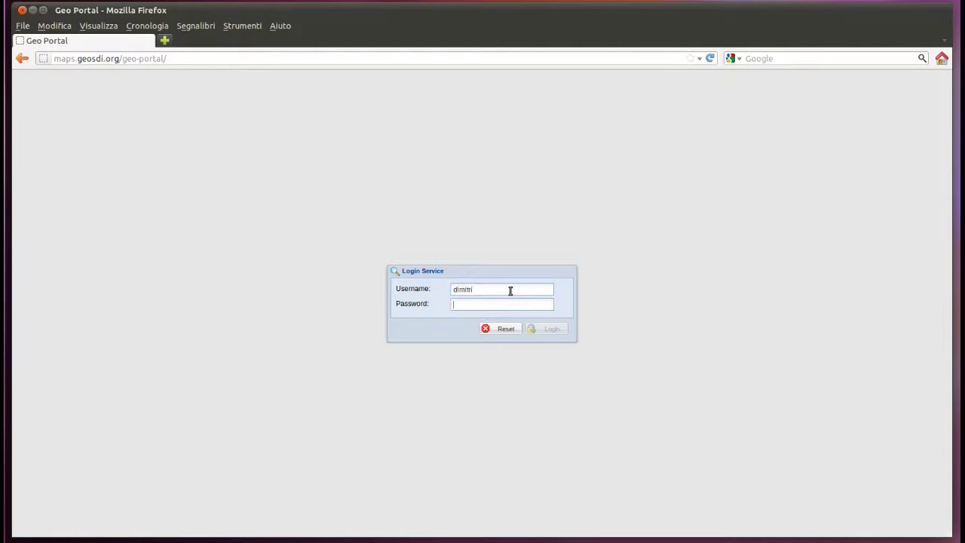
pyautogui.write('*****')
pyautogui.press('Return')
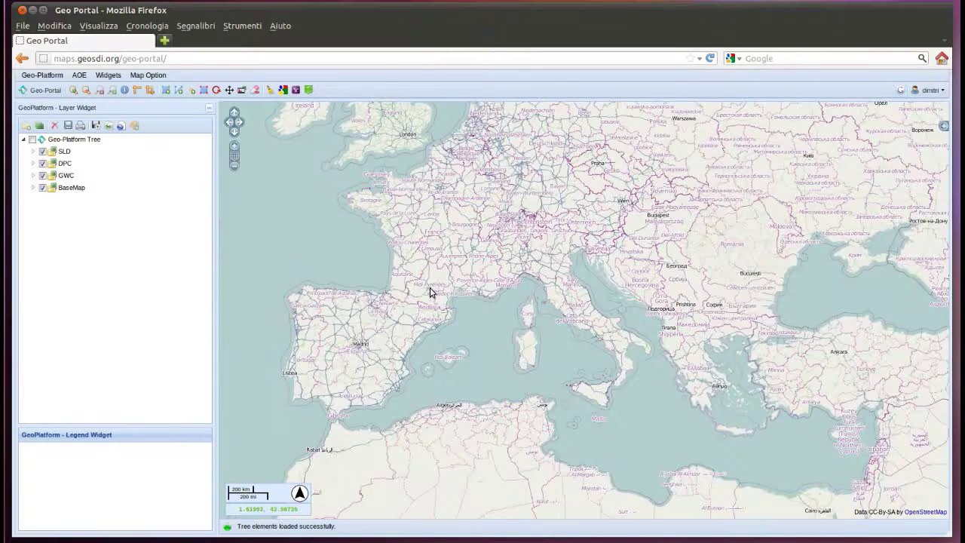
# - Start a new user in Manage Users and enter the full name, e-mail, username and password
pyautogui.click(45, 76)
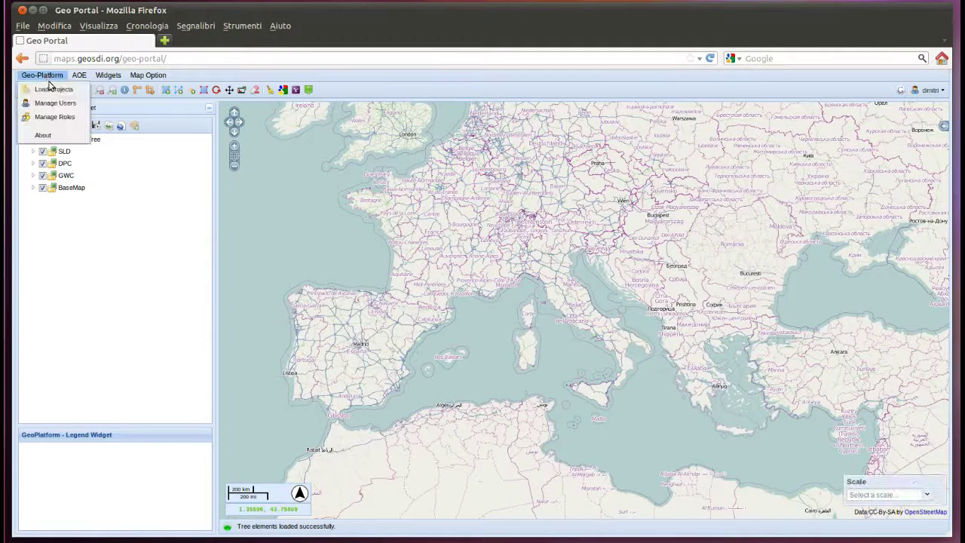
pyautogui.click(47, 103)
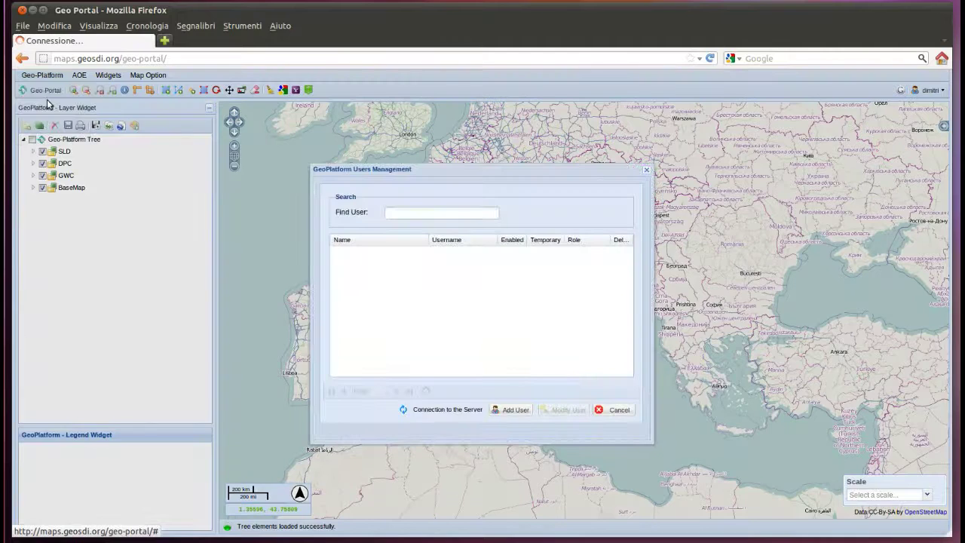
pyautogui.click(516, 410)
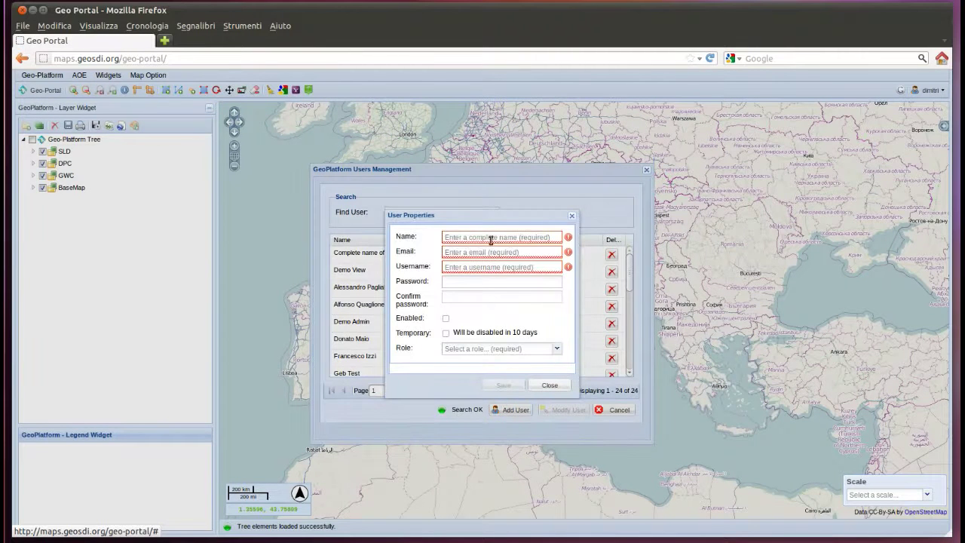
pyautogui.click(490, 238)
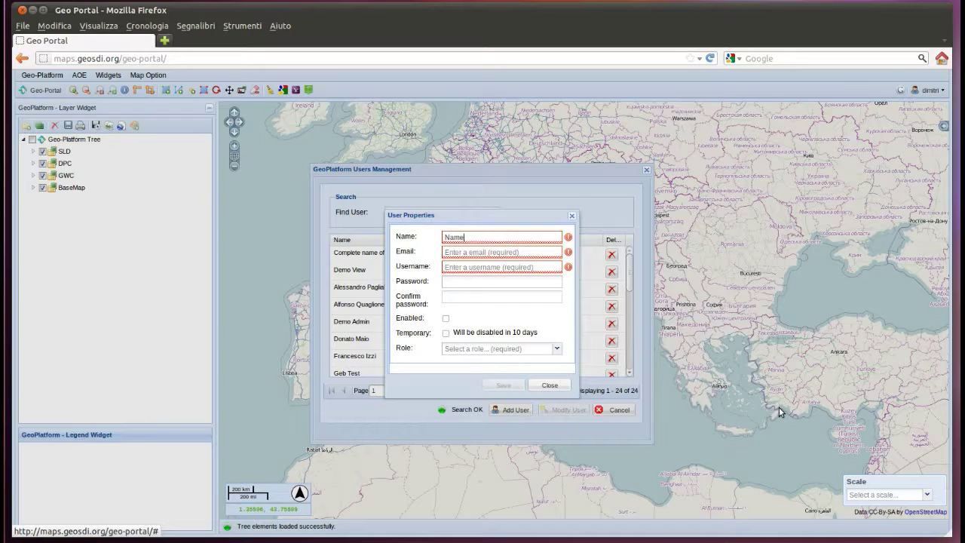
pyautogui.write('Name Surname')
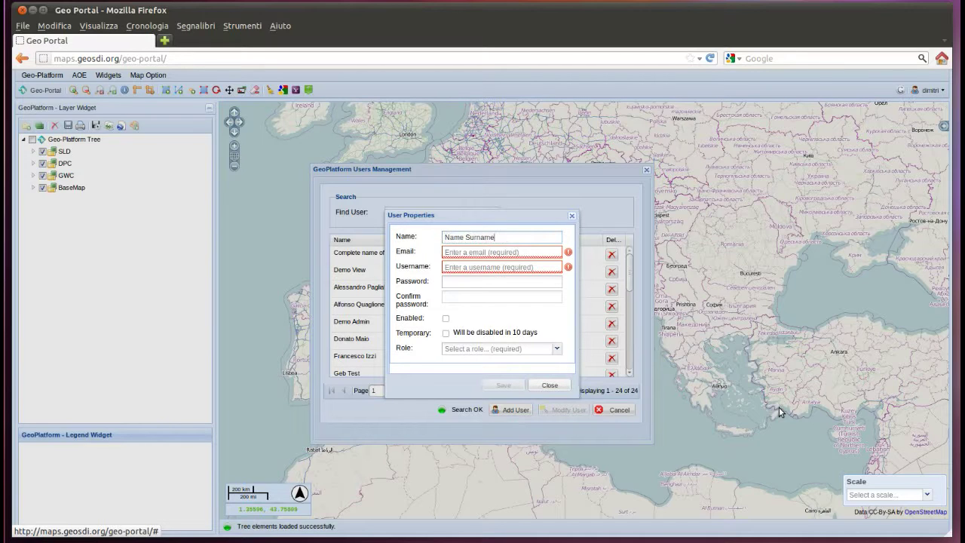
pyautogui.press('Tab')
pyautogui.write('name@company.com')
pyautogui.press('Tab')
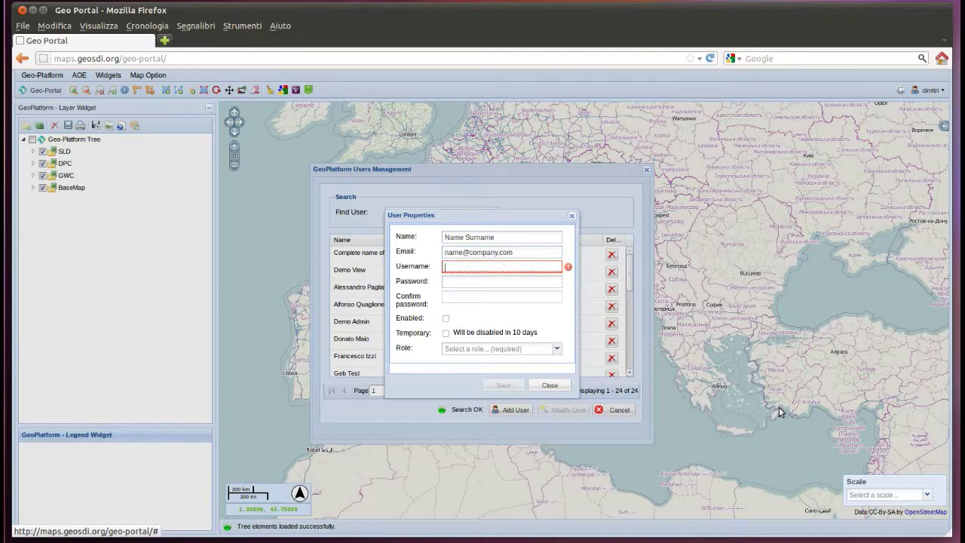
pyautogui.write('testing')
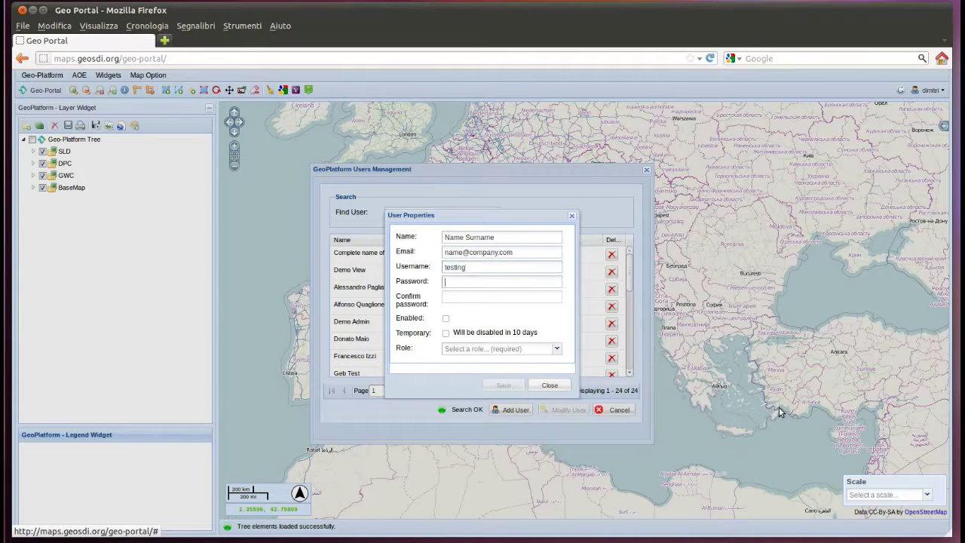
pyautogui.write('tng')
pyautogui.press('Tab')
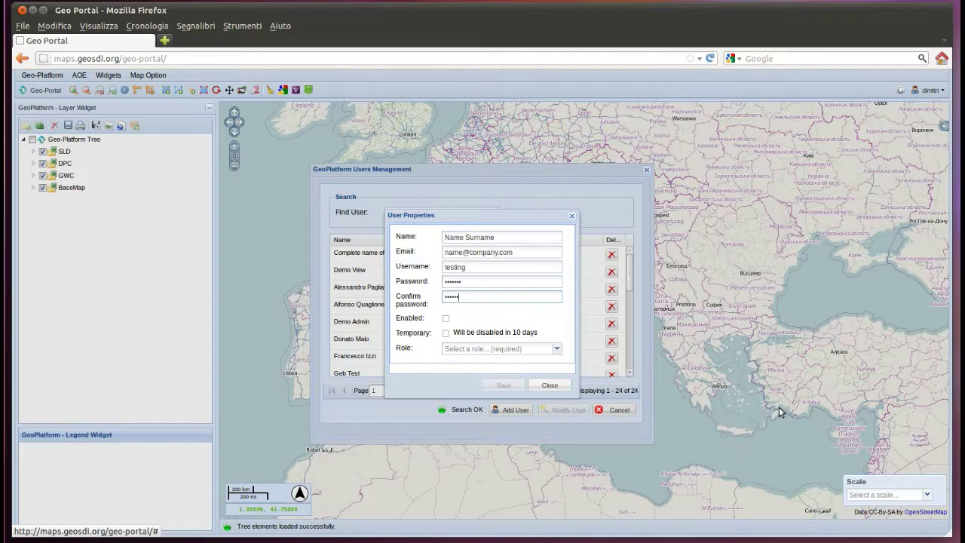
# - Mark the account Enabled with the User role, save it, and close user management
pyautogui.click(446, 318)
pyautogui.click(453, 348)
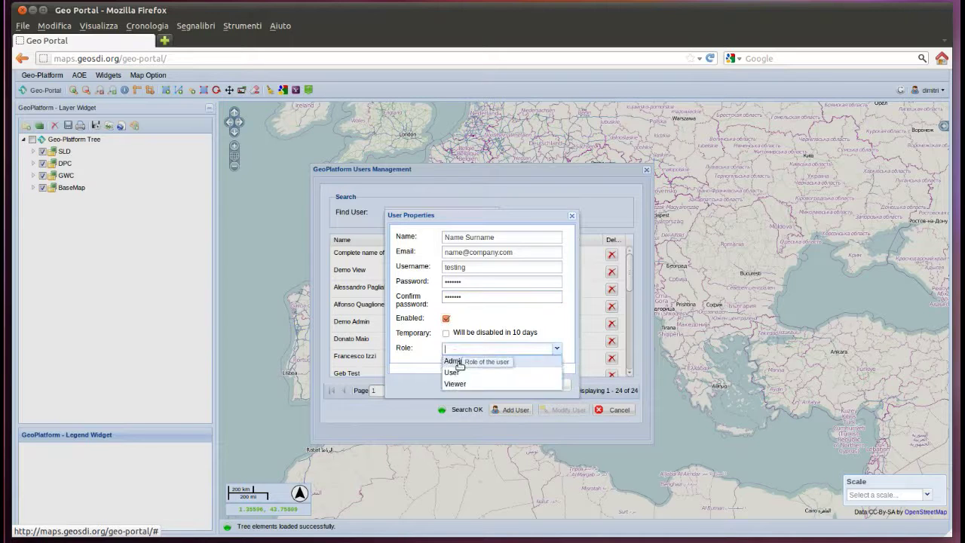
pyautogui.click(460, 374)
pyautogui.click(497, 385)
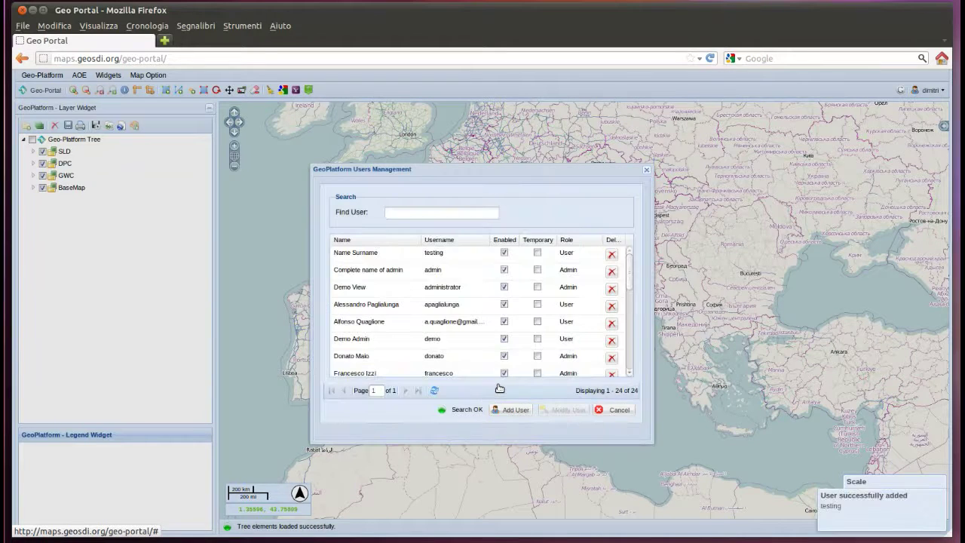
pyautogui.click(648, 174)
# - Log out from the account menu and log back in with the new user's credentials
pyautogui.click(931, 90)
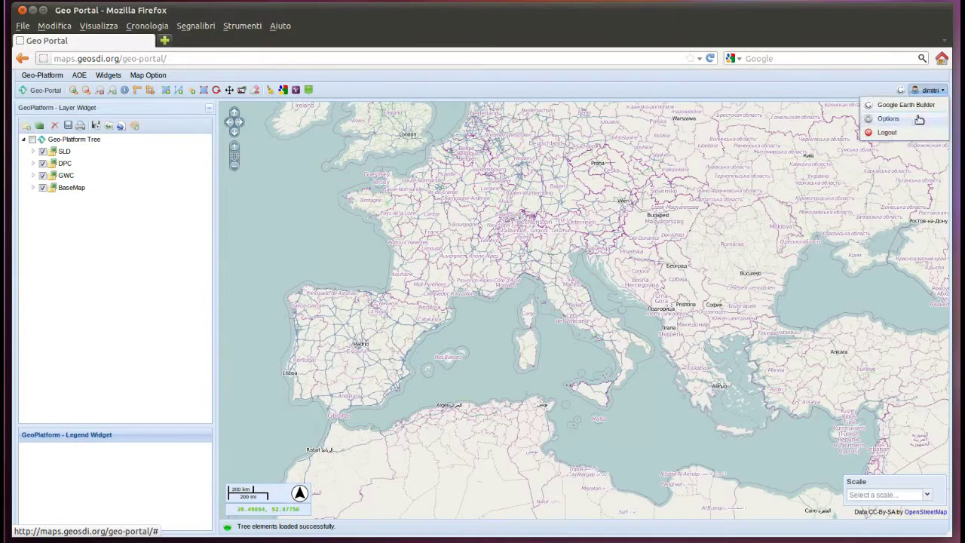
pyautogui.click(910, 132)
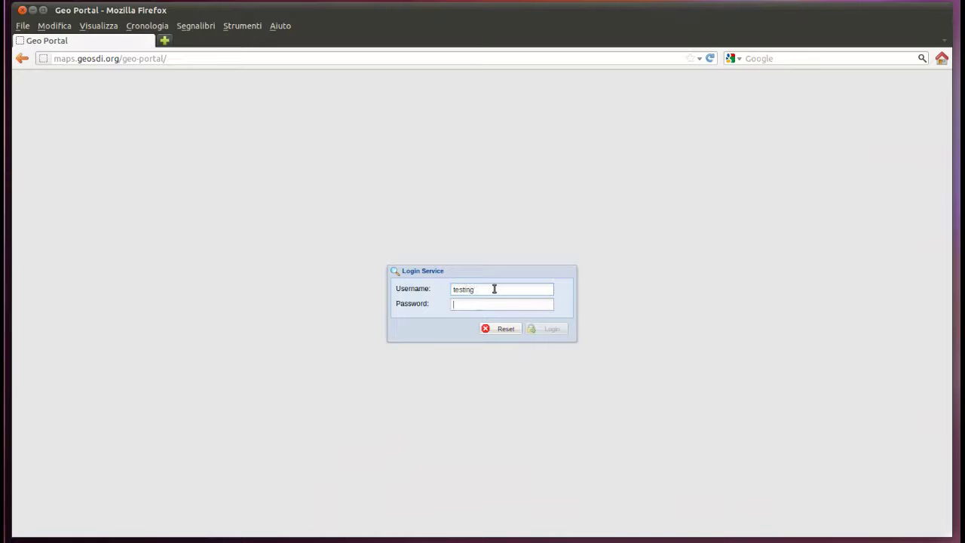
pyautogui.write('tes')
pyautogui.press('Return')
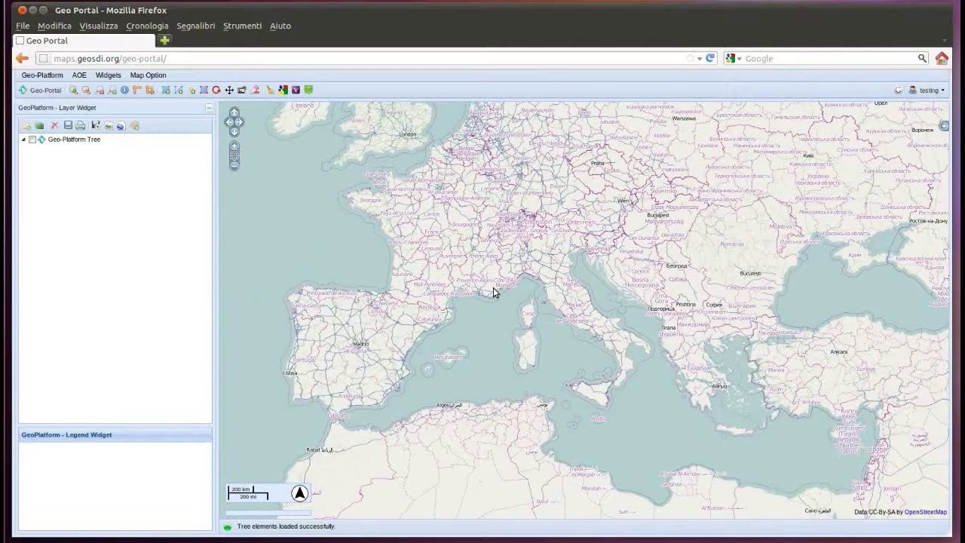
# - Set the base layer to Google Satellite and zoom the map onto central Italy
pyautogui.click(943, 126)
pyautogui.click(850, 147)
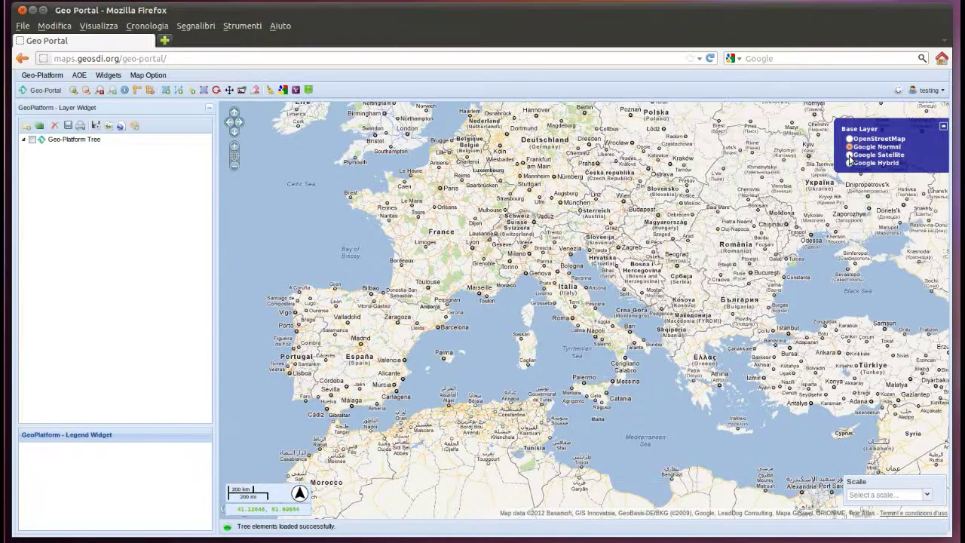
pyautogui.click(850, 155)
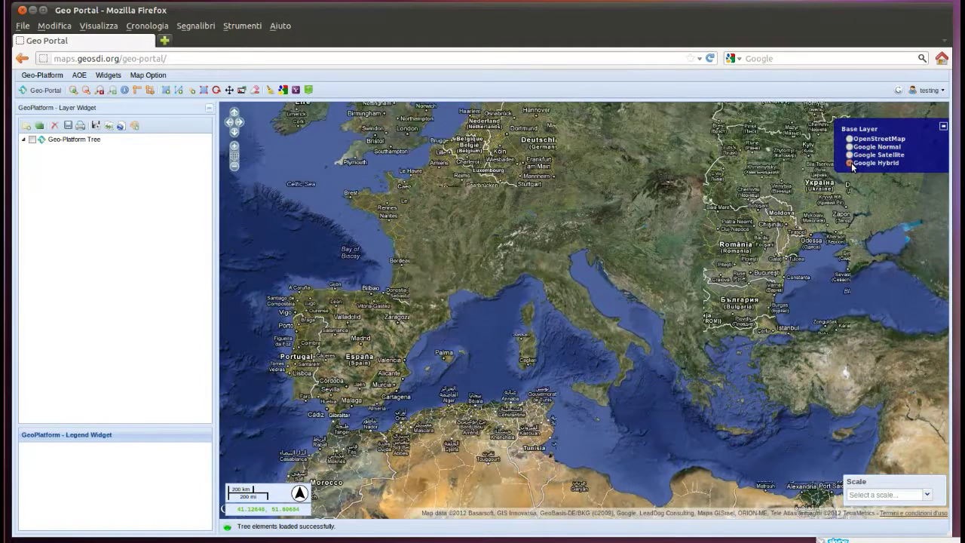
pyautogui.click(858, 155)
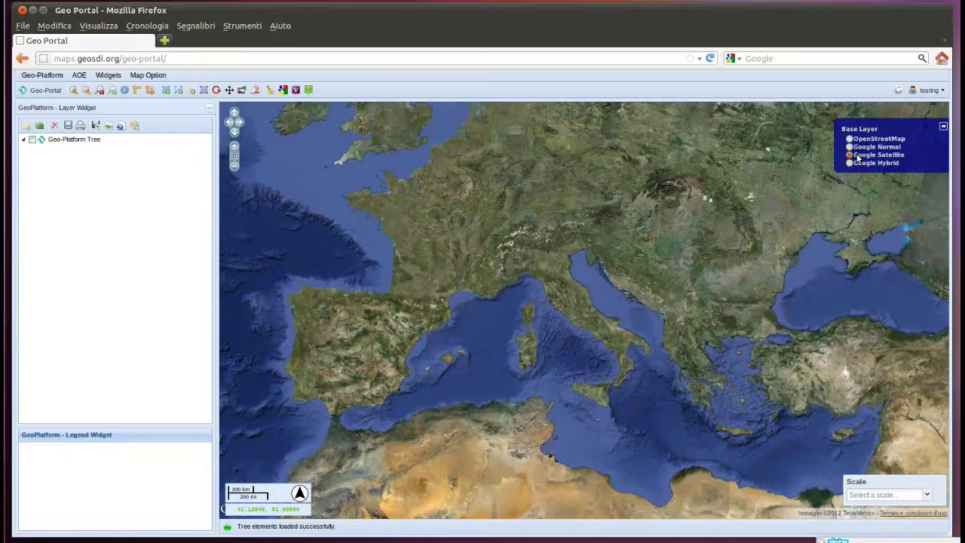
pyautogui.moveTo(517, 249); pyautogui.dragTo(620, 368)
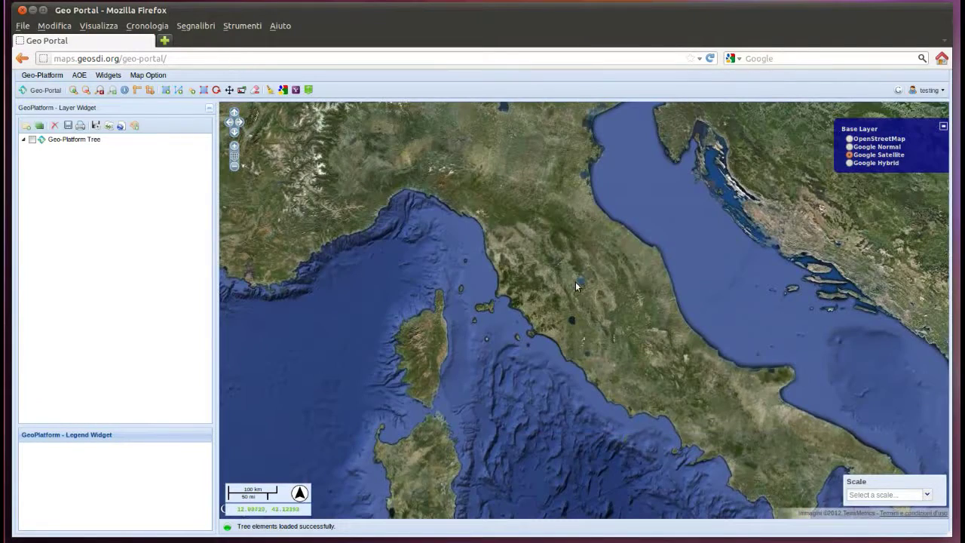
pyautogui.scroll(1, 576, 286)
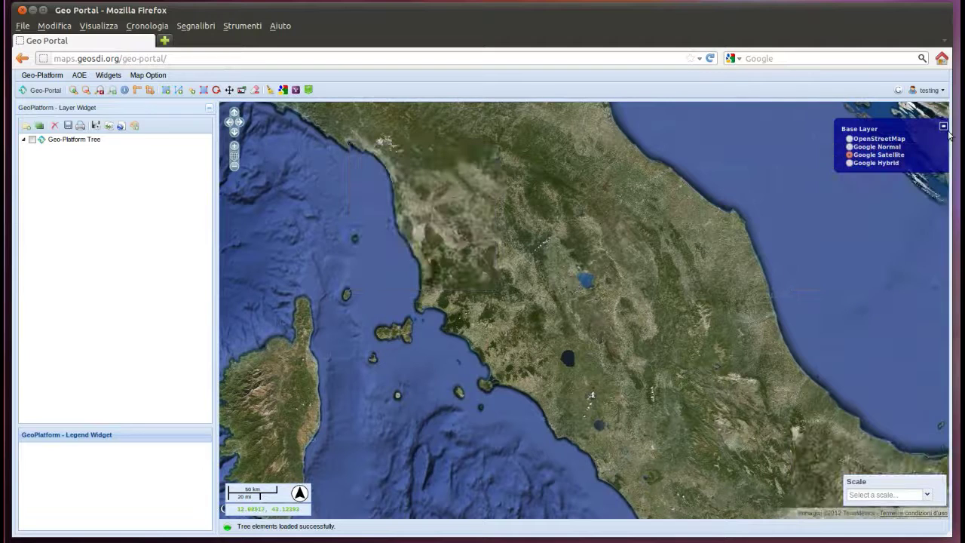
pyautogui.click(944, 127)
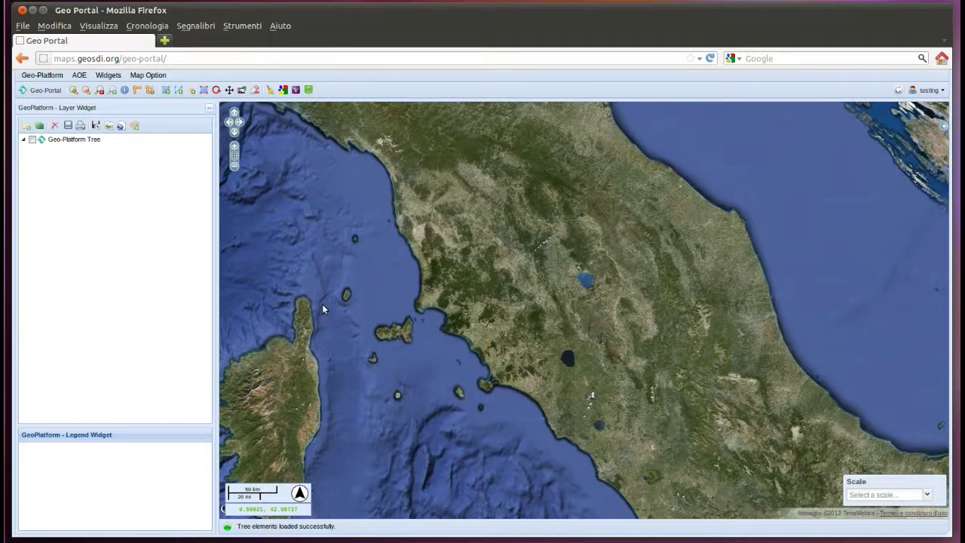
pyautogui.click(47, 76)
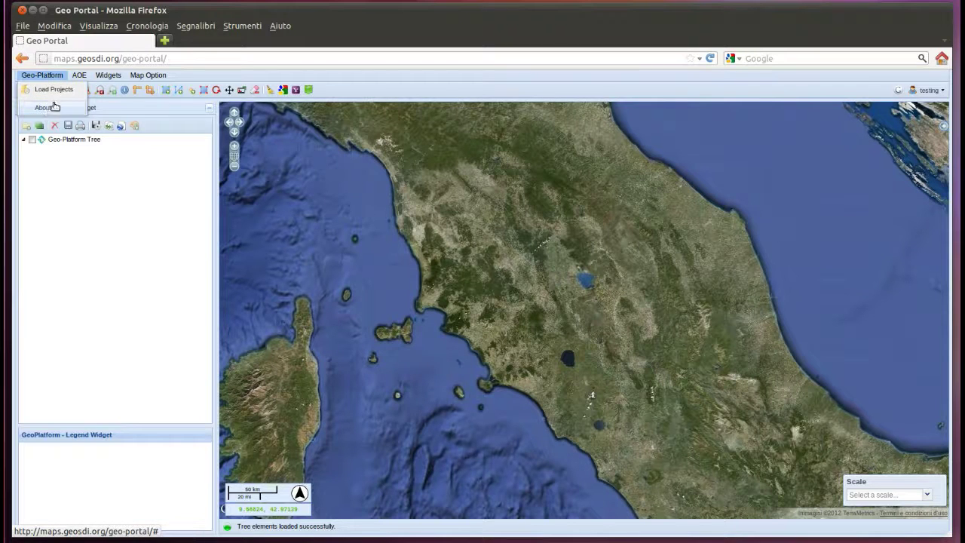
pyautogui.click(77, 79)
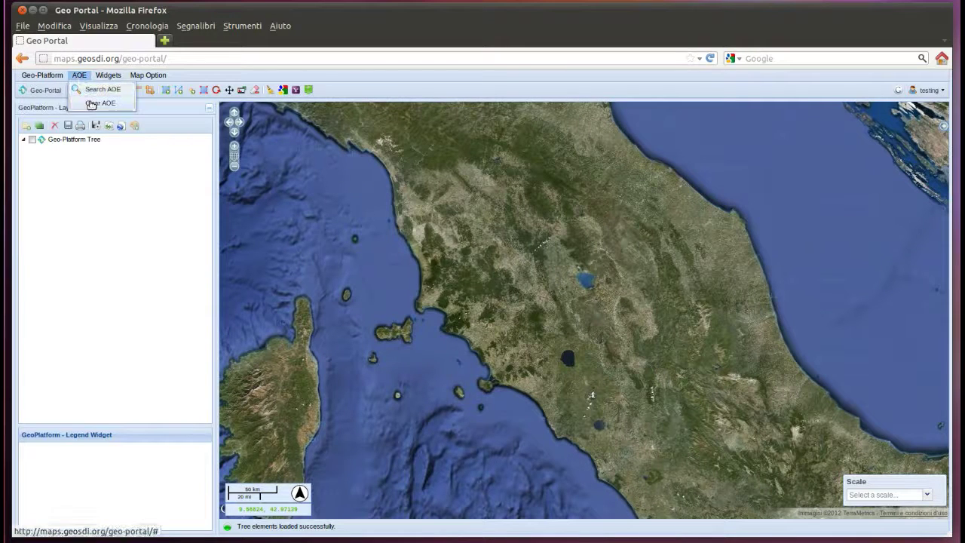
pyautogui.click(107, 76)
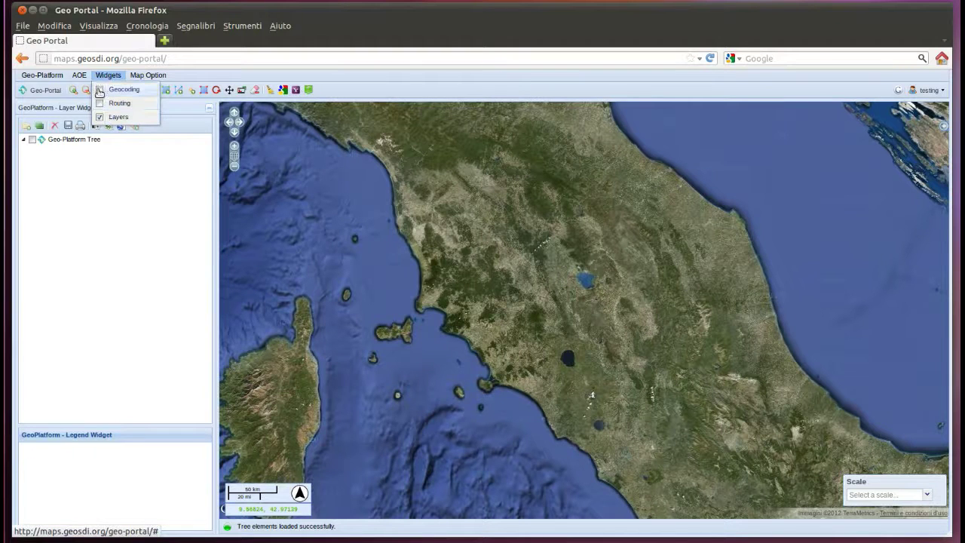
pyautogui.click(99, 91)
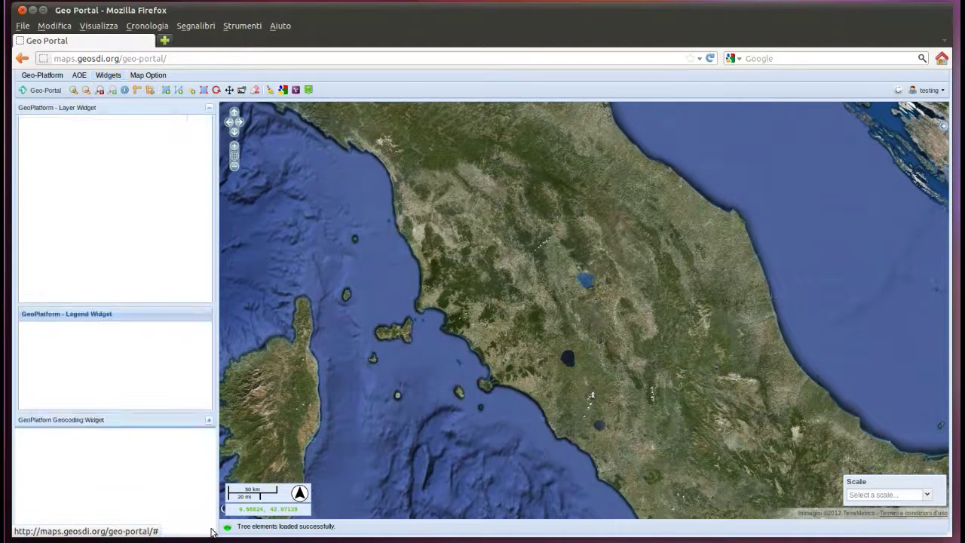
pyautogui.click(211, 109)
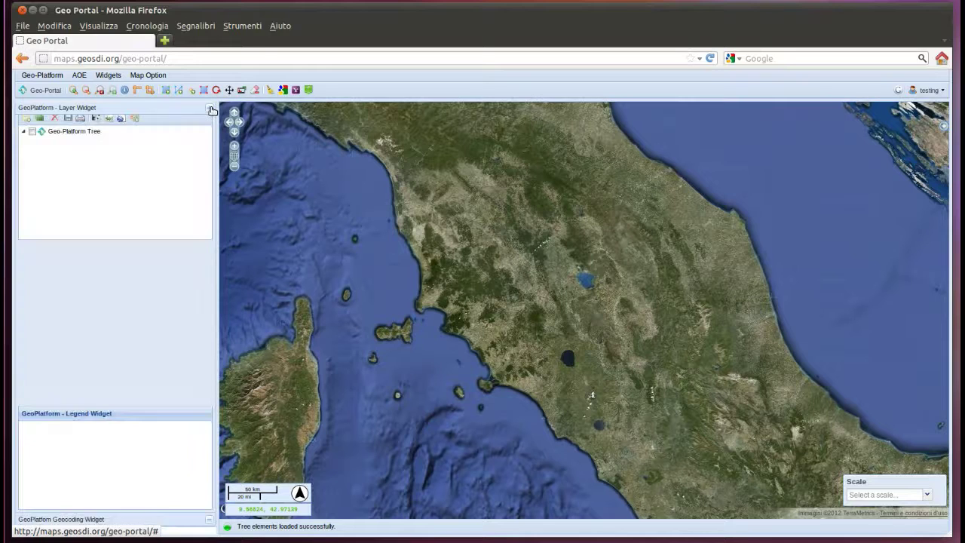
pyautogui.click(147, 77)
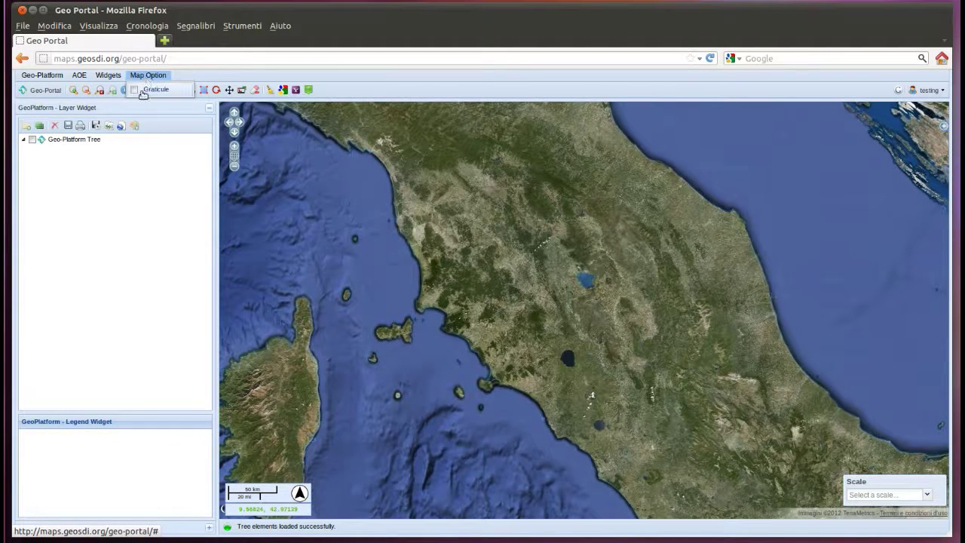
pyautogui.click(141, 226)
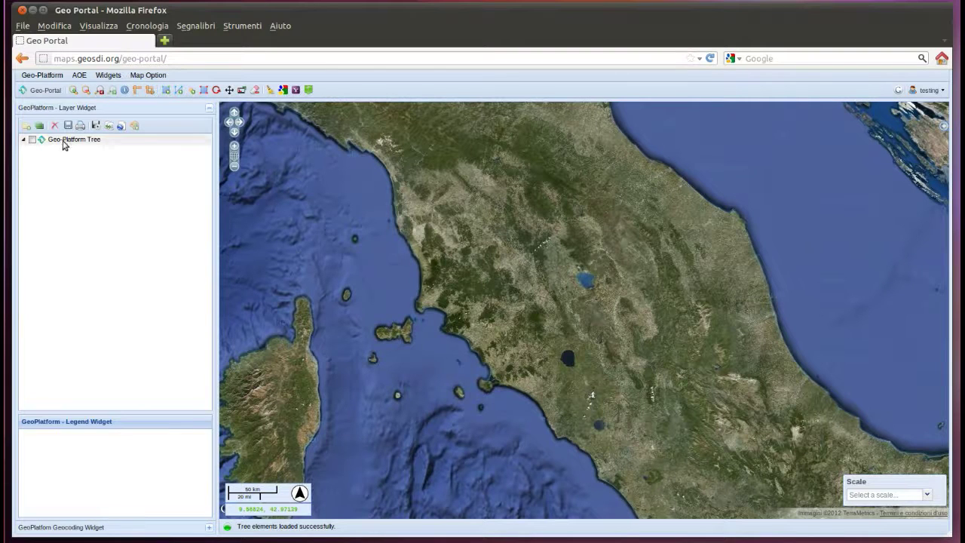
pyautogui.click(65, 142)
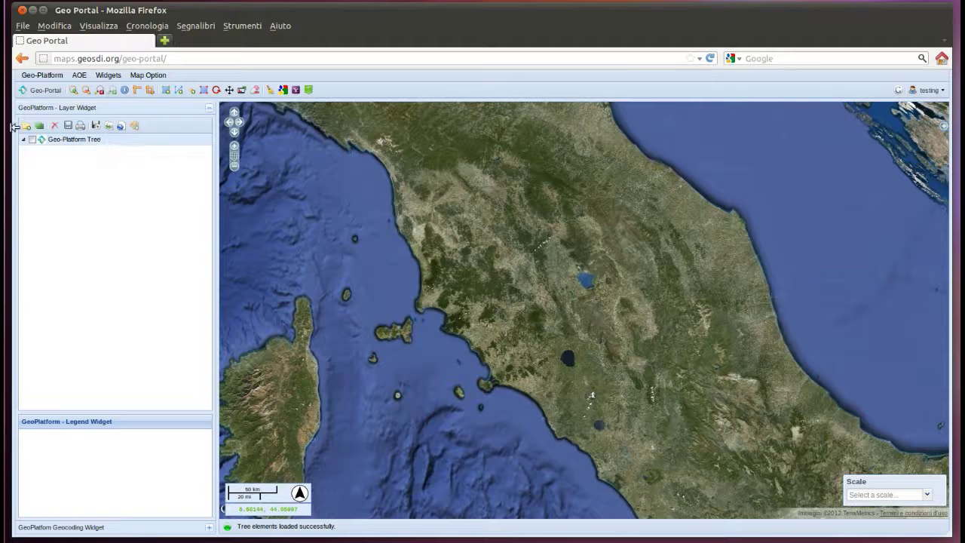
# - Add a 'Data' folder to the layer tree and select it as the target for new layers
pyautogui.click(27, 127)
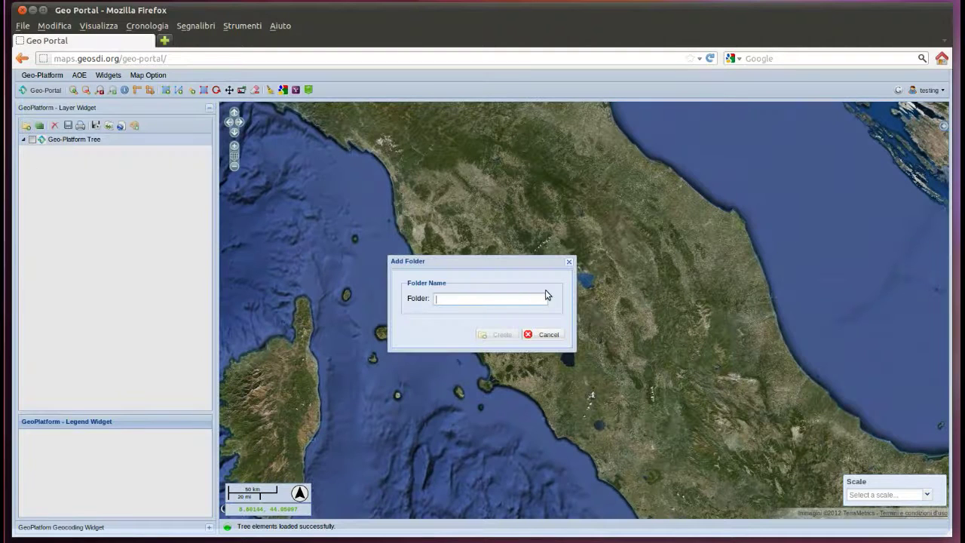
pyautogui.write('Data')
pyautogui.press('Return')
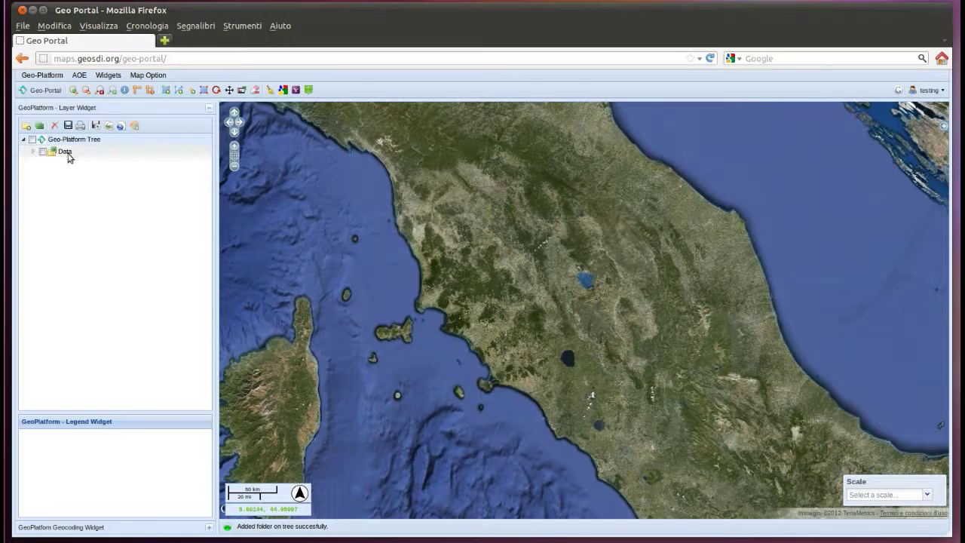
pyautogui.click(65, 152)
pyautogui.click(39, 127)
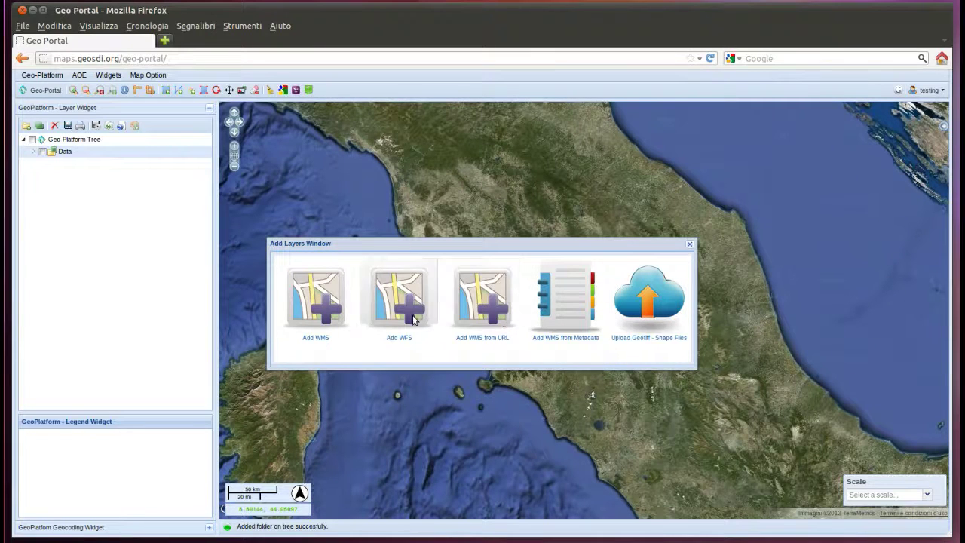
# - Add admin_shp_states, comuni2001, it_toponimi_igm_25k, localita2001, province2001 and water_area from MAPS - STYLER SUPPORTED into Data
pyautogui.click(336, 316)
pyautogui.click(525, 179)
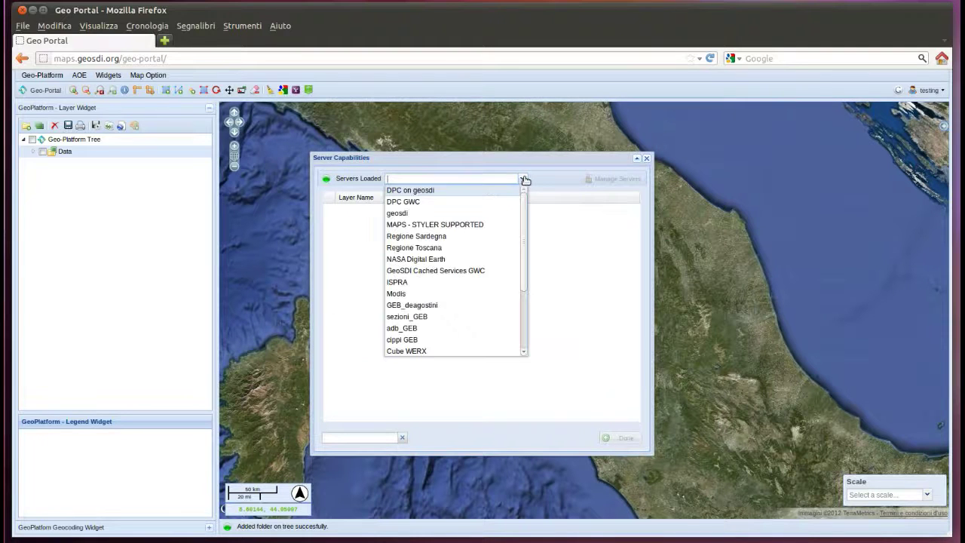
pyautogui.click(483, 224)
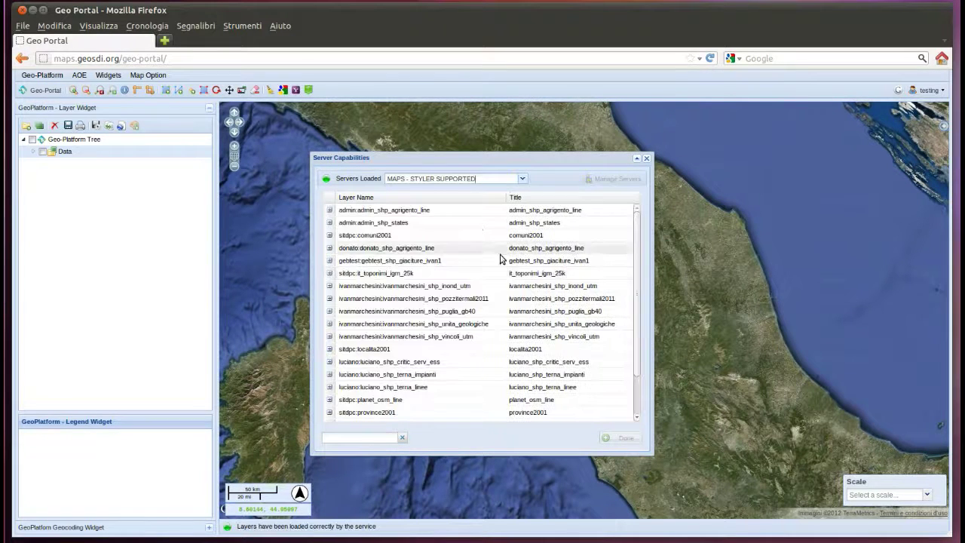
pyautogui.click(413, 225)
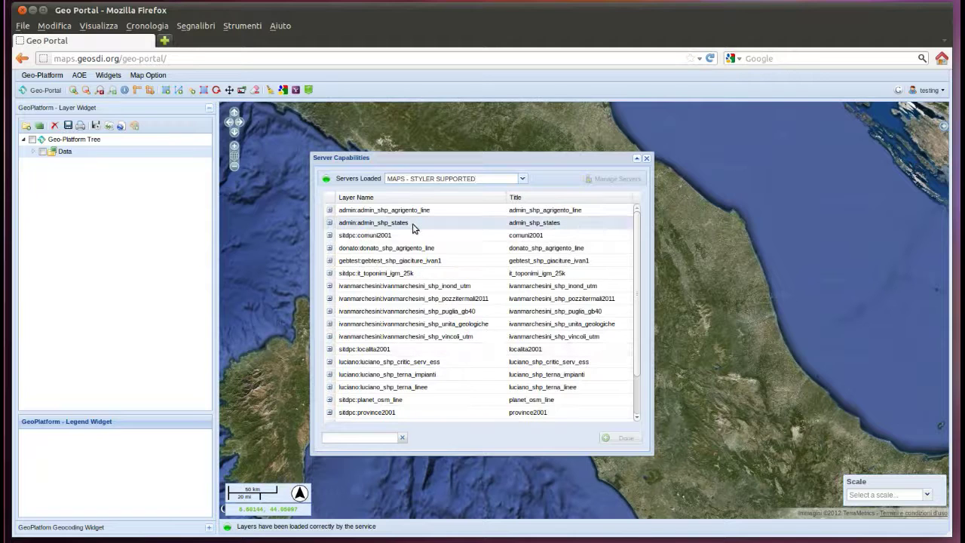
pyautogui.keyDown('ctrl'); pyautogui.click(400, 237); pyautogui.keyUp('ctrl')
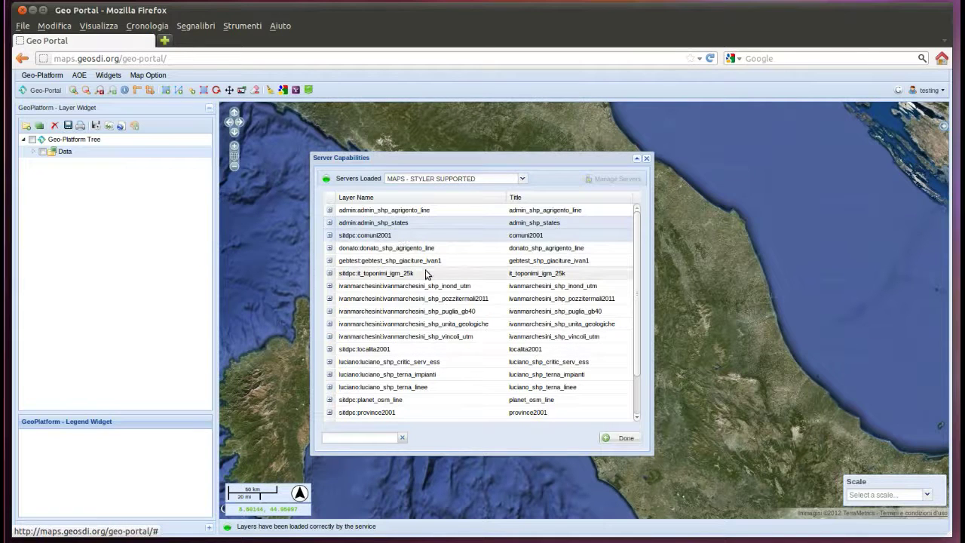
pyautogui.keyDown('ctrl'); pyautogui.click(420, 274); pyautogui.keyUp('ctrl')
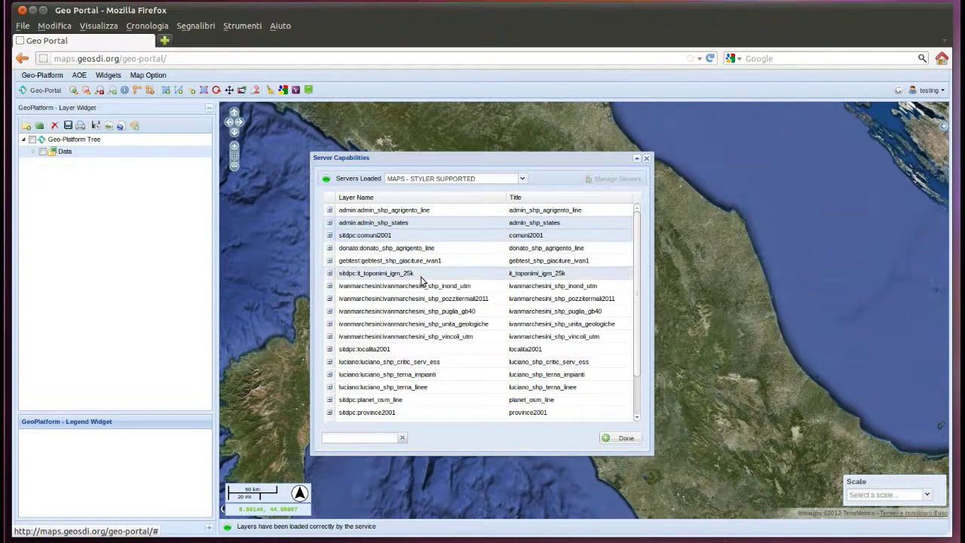
pyautogui.keyDown('ctrl'); pyautogui.click(413, 347); pyautogui.keyUp('ctrl')
pyautogui.keyDown('ctrl'); pyautogui.click(405, 410); pyautogui.keyUp('ctrl')
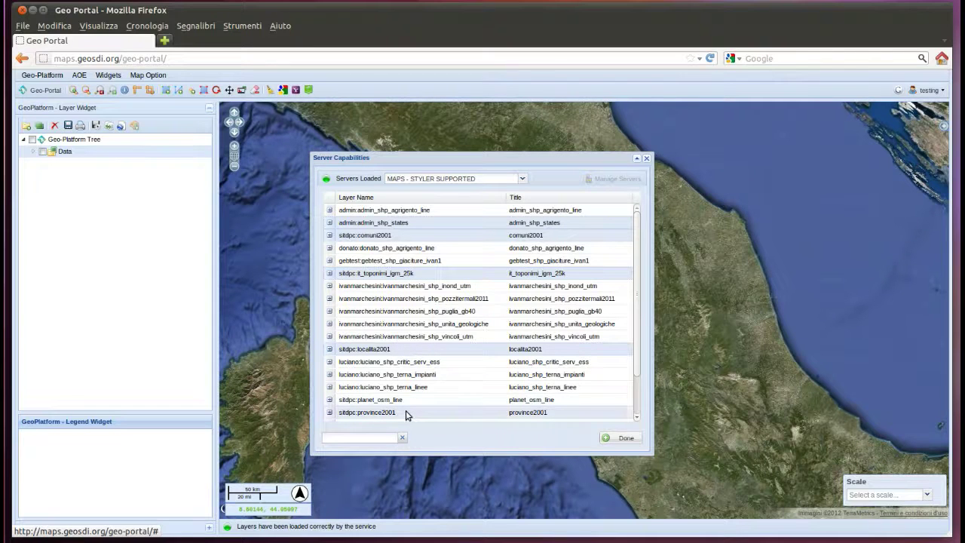
pyautogui.scroll(-2, 623, 419)
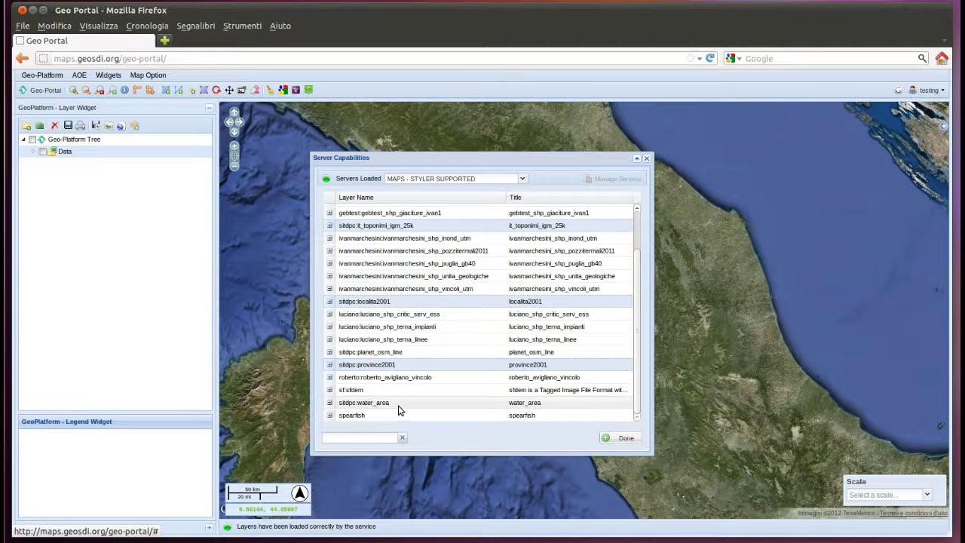
pyautogui.keyDown('ctrl'); pyautogui.click(400, 407); pyautogui.keyUp('ctrl')
pyautogui.click(634, 438)
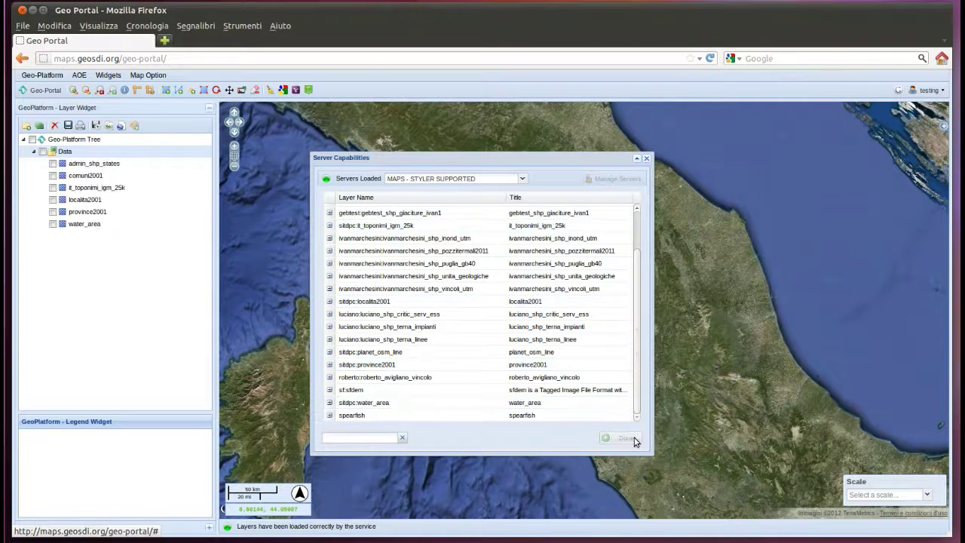
pyautogui.click(646, 159)
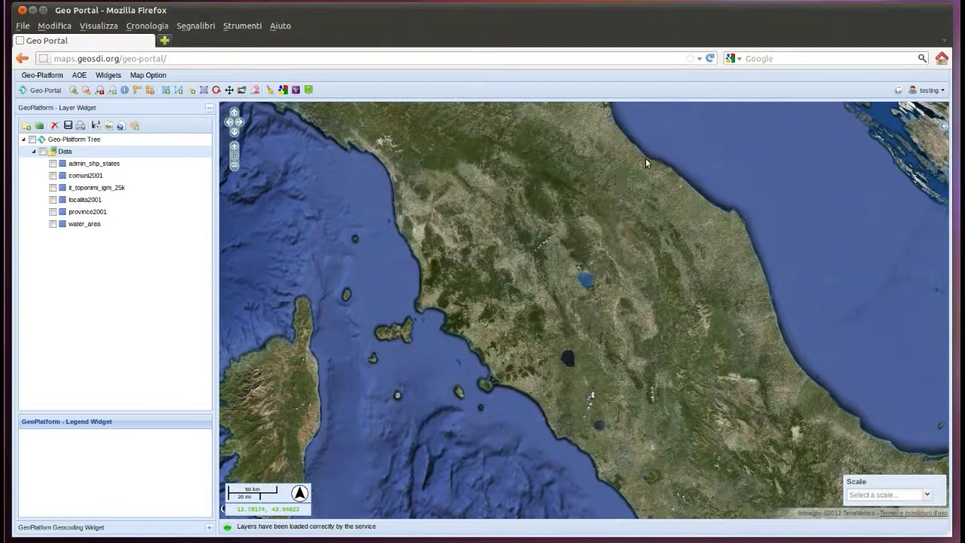
# - Show province2001 and save its style with an orange #B76022 outline colour
pyautogui.click(53, 211)
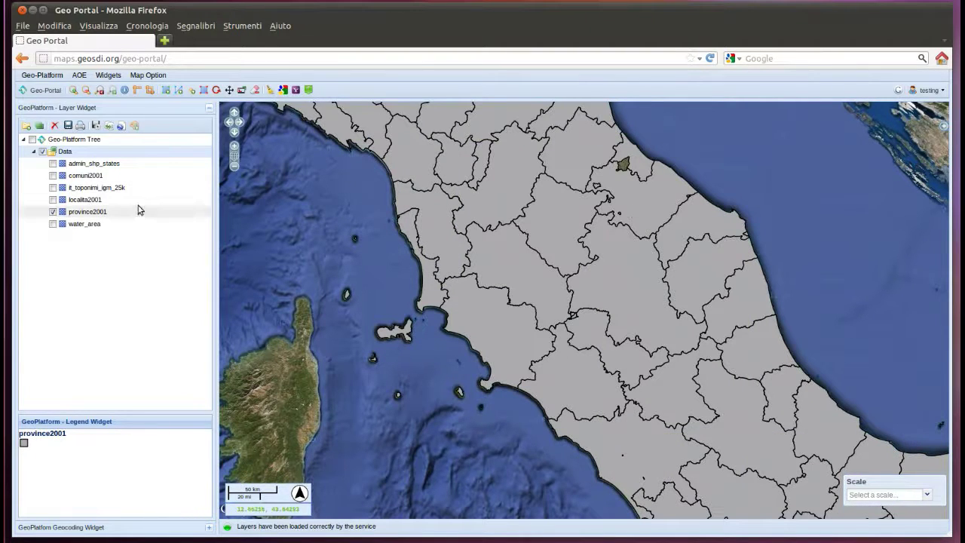
pyautogui.click(89, 215)
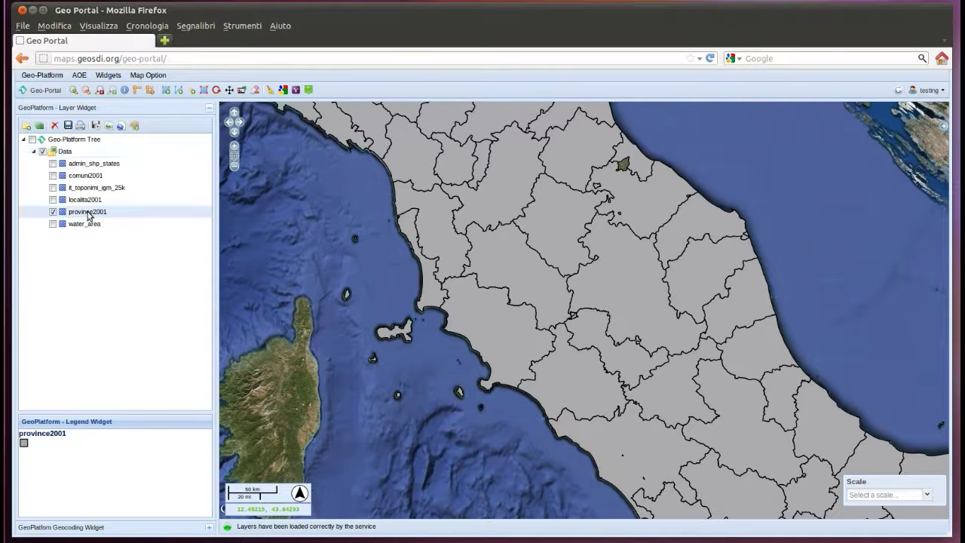
pyautogui.click(135, 126)
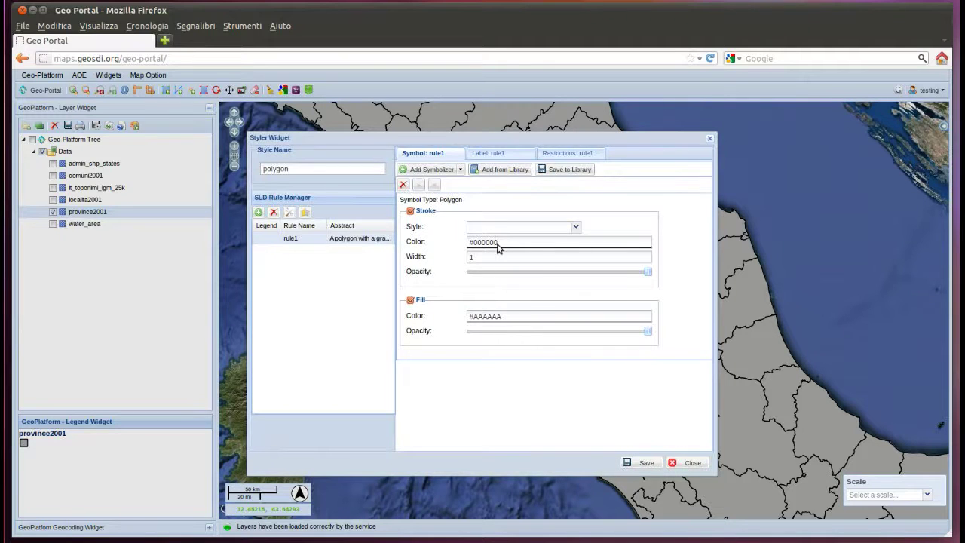
pyautogui.click(497, 246)
pyautogui.click(462, 284)
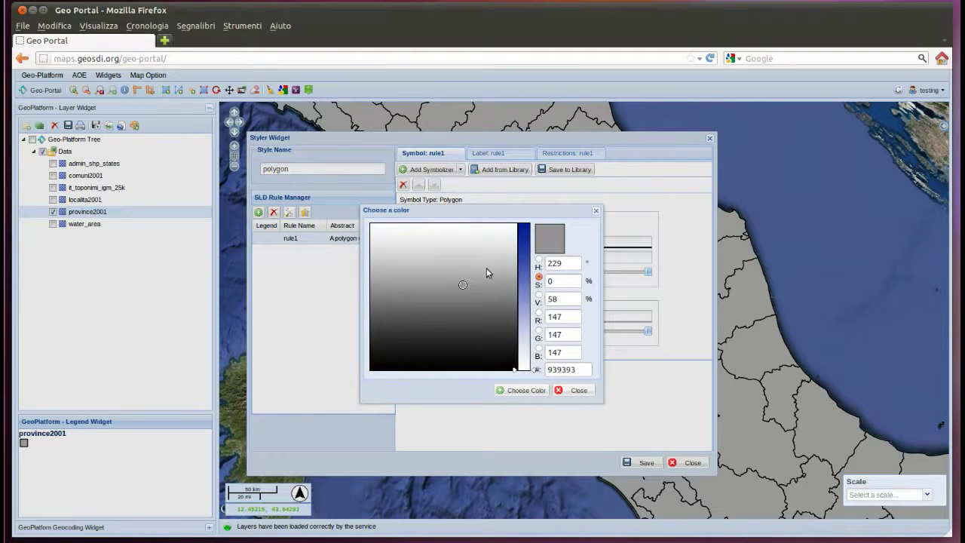
pyautogui.click(523, 252)
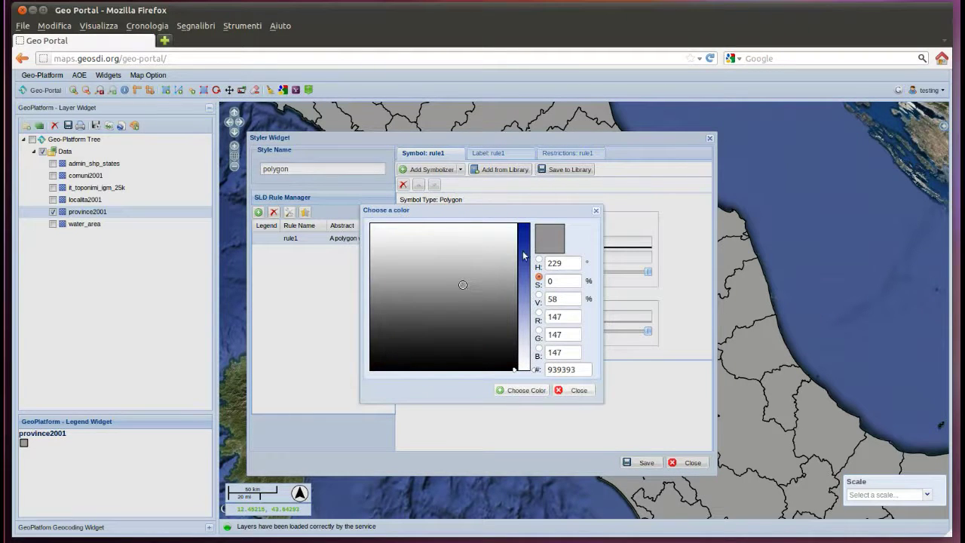
pyautogui.click(380, 264)
pyautogui.click(521, 389)
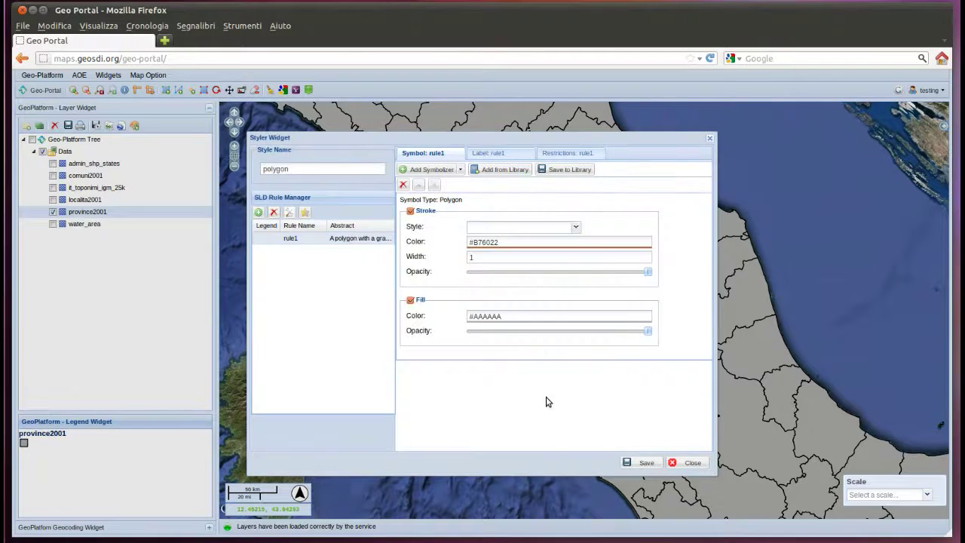
pyautogui.click(648, 463)
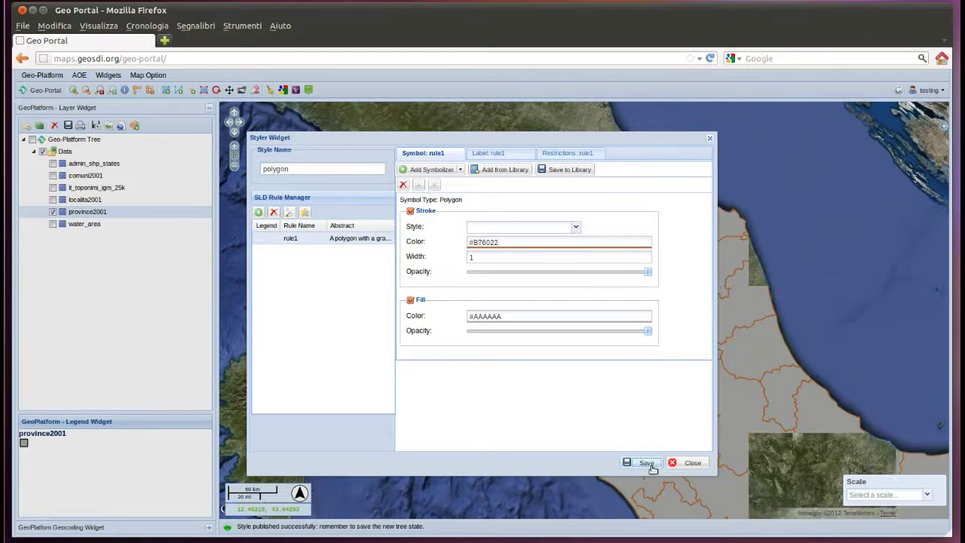
# - Set the province2001 fill colour to blue #4953B2 and save the style
pyautogui.click(496, 322)
pyautogui.click(493, 289)
pyautogui.click(518, 289)
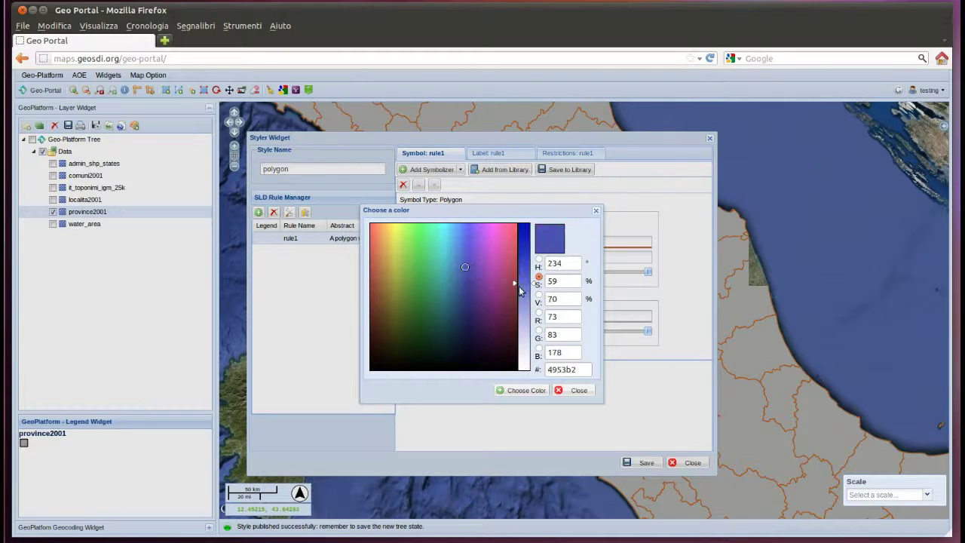
pyautogui.click(536, 393)
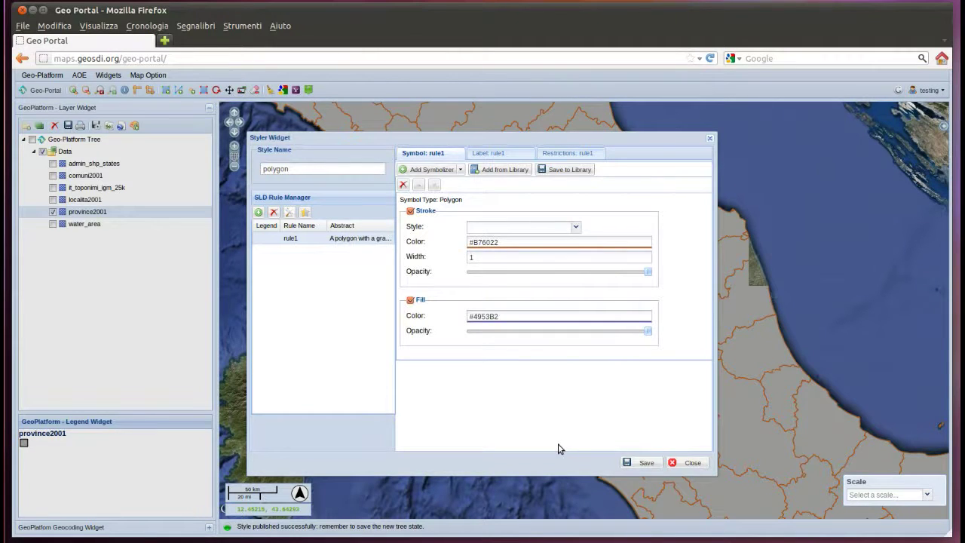
pyautogui.click(640, 463)
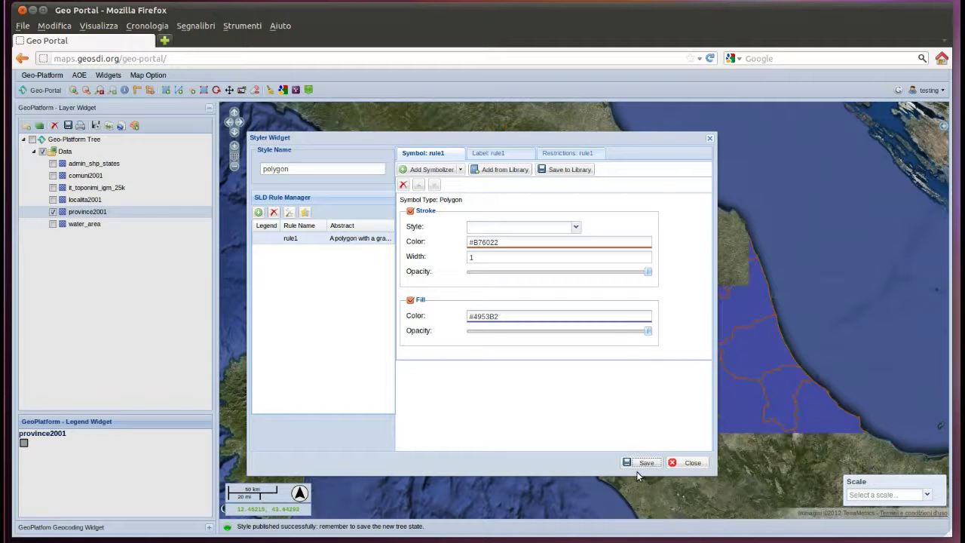
# - Label provinces by the sigla field in size 35 Arial Black, with point placement, fill and halo
pyautogui.click(504, 155)
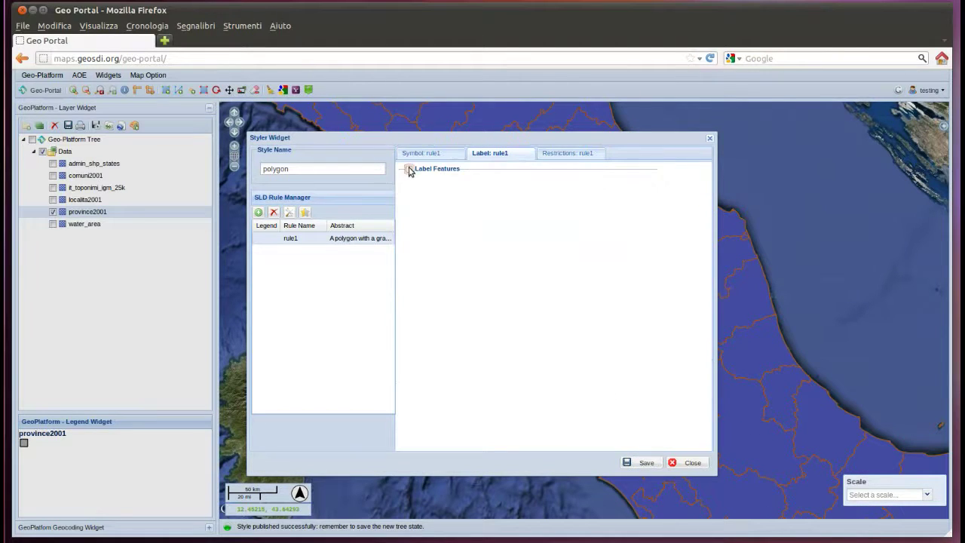
pyautogui.click(408, 169)
pyautogui.click(519, 188)
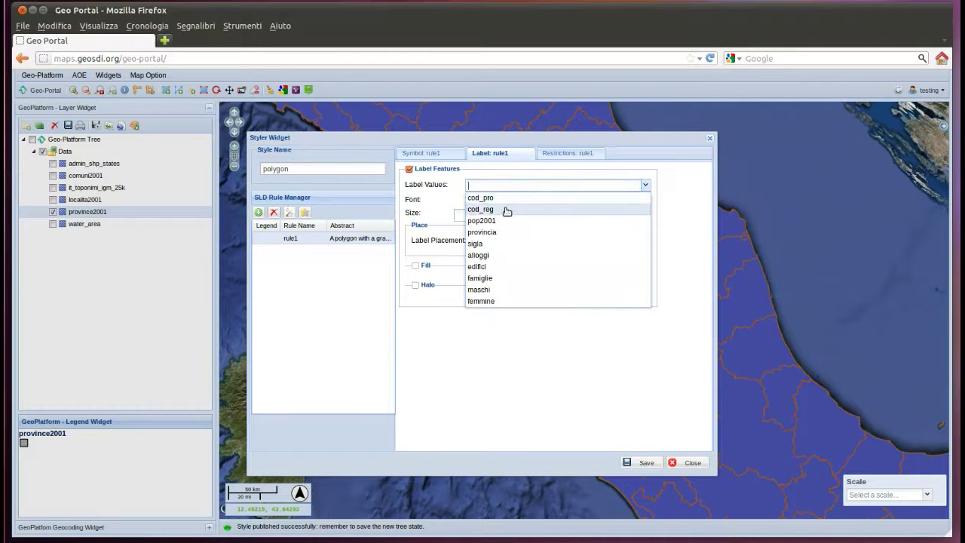
pyautogui.click(502, 244)
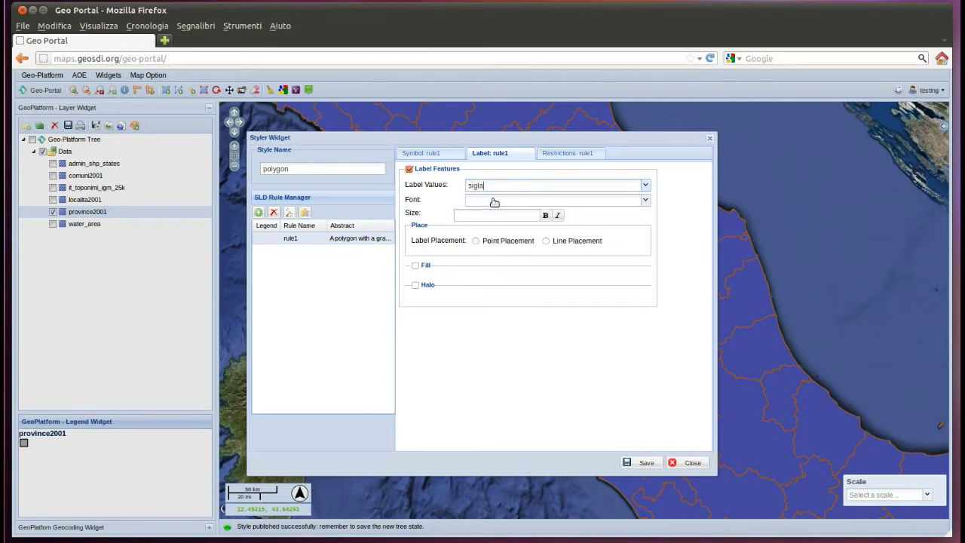
pyautogui.click(494, 202)
pyautogui.click(496, 224)
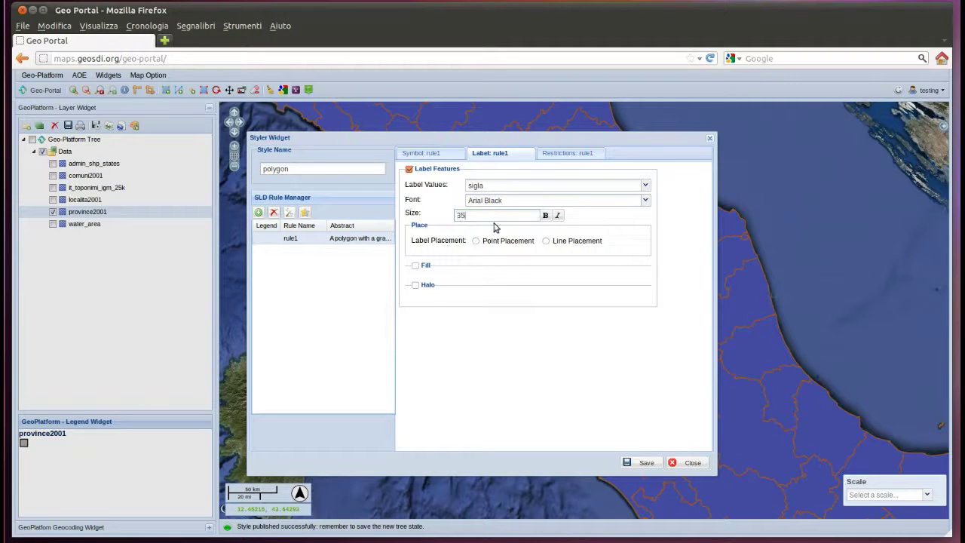
pyautogui.click(476, 242)
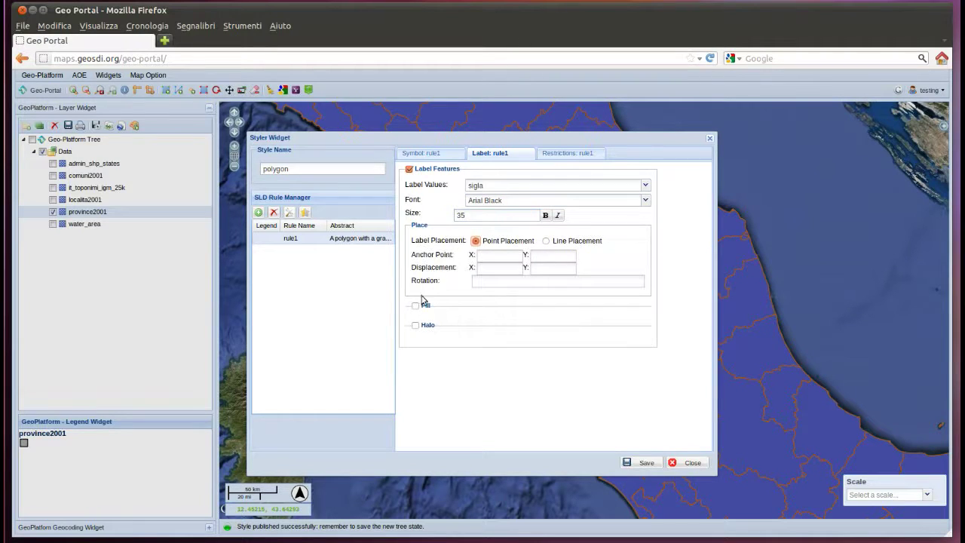
pyautogui.click(416, 305)
pyautogui.click(415, 362)
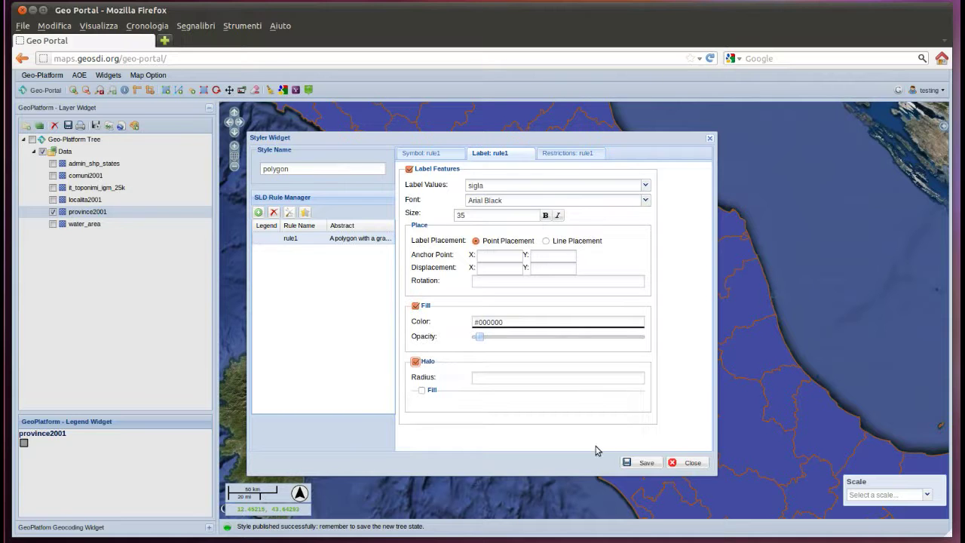
pyautogui.click(646, 463)
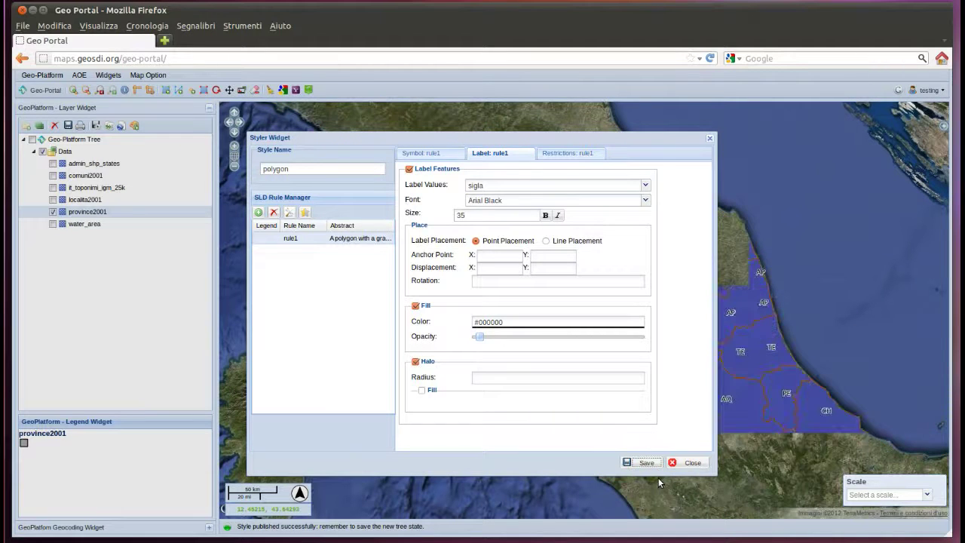
# - Reduce province2001's layer opacity to about 30% in its Display properties
pyautogui.click(692, 463)
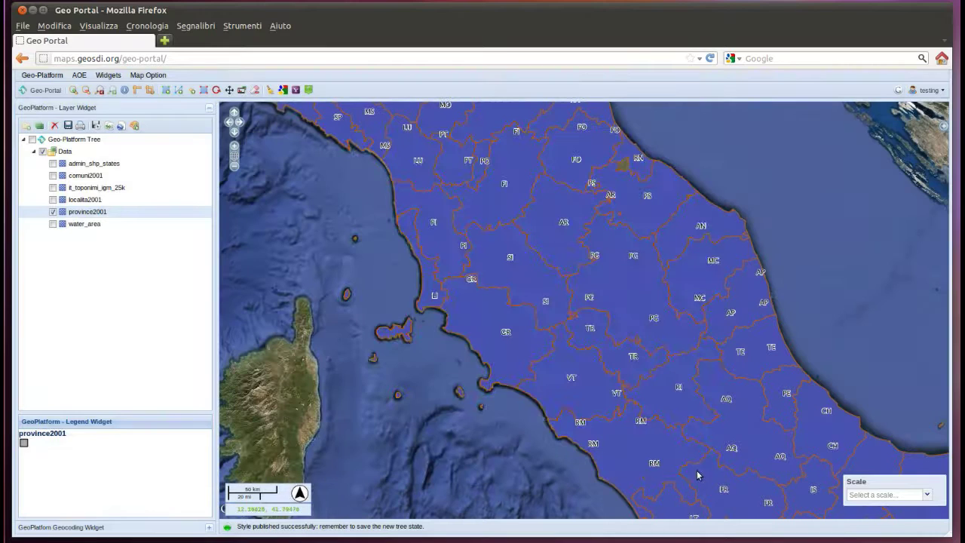
pyautogui.rightClick(104, 215)
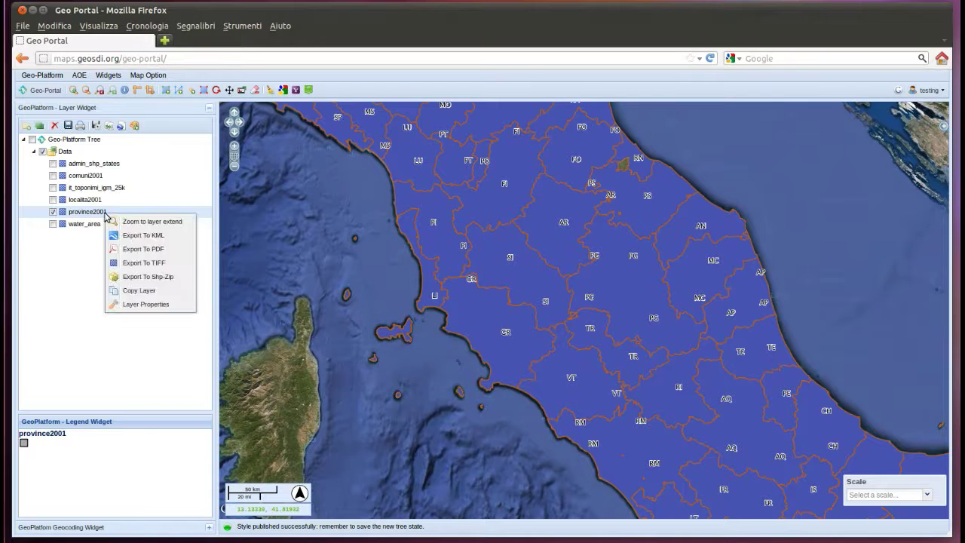
pyautogui.click(152, 310)
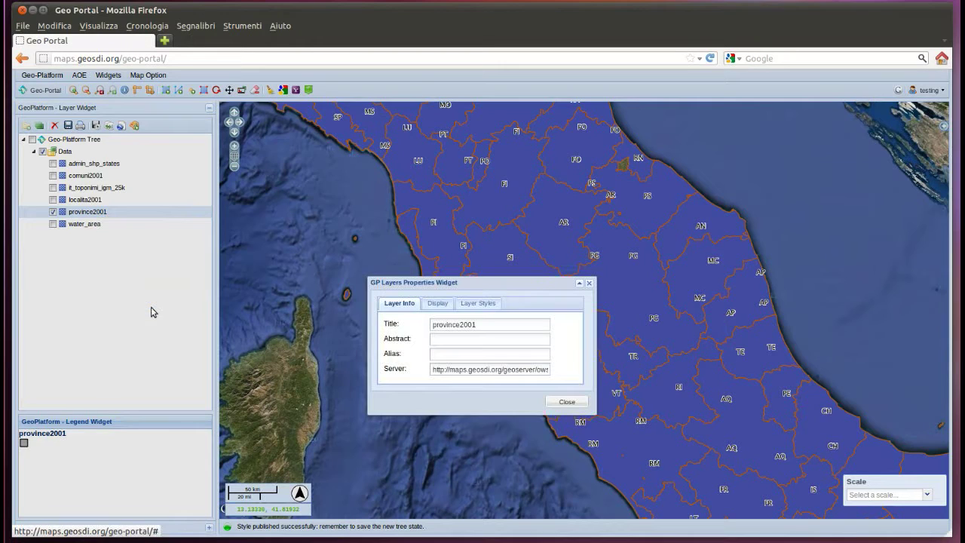
pyautogui.click(437, 303)
pyautogui.moveTo(563, 346); pyautogui.dragTo(455, 345)
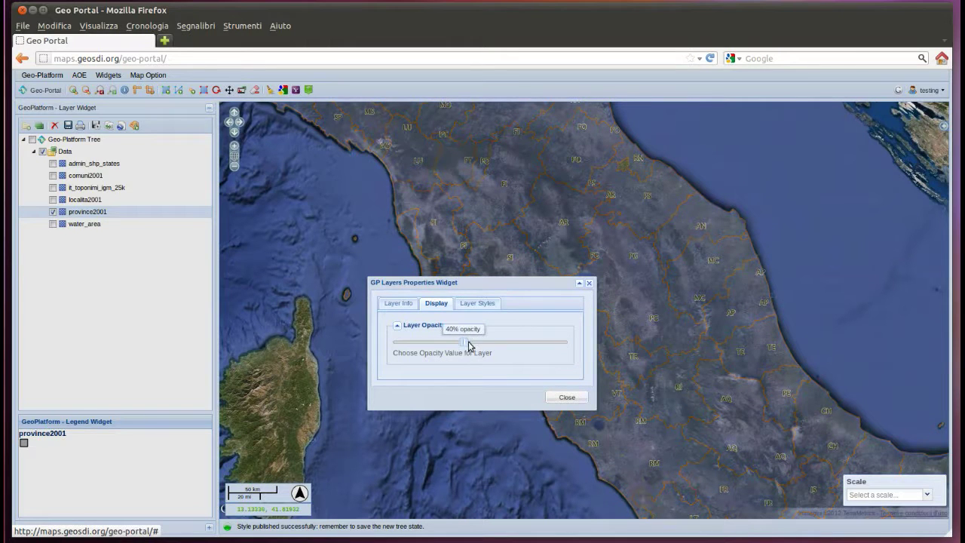
pyautogui.click(567, 397)
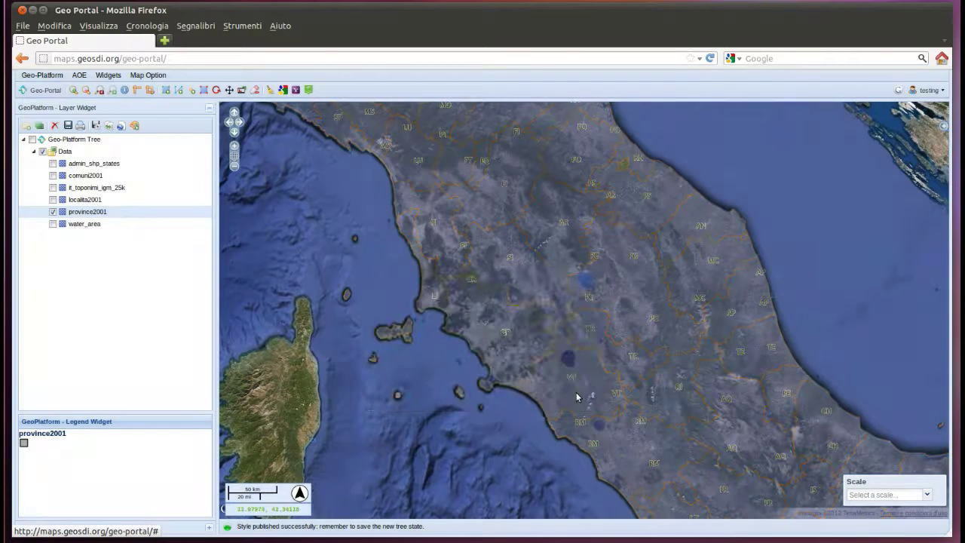
# - Pick the ASTER DEM Italia layer from the DPC on geosdi WMS server
pyautogui.click(40, 126)
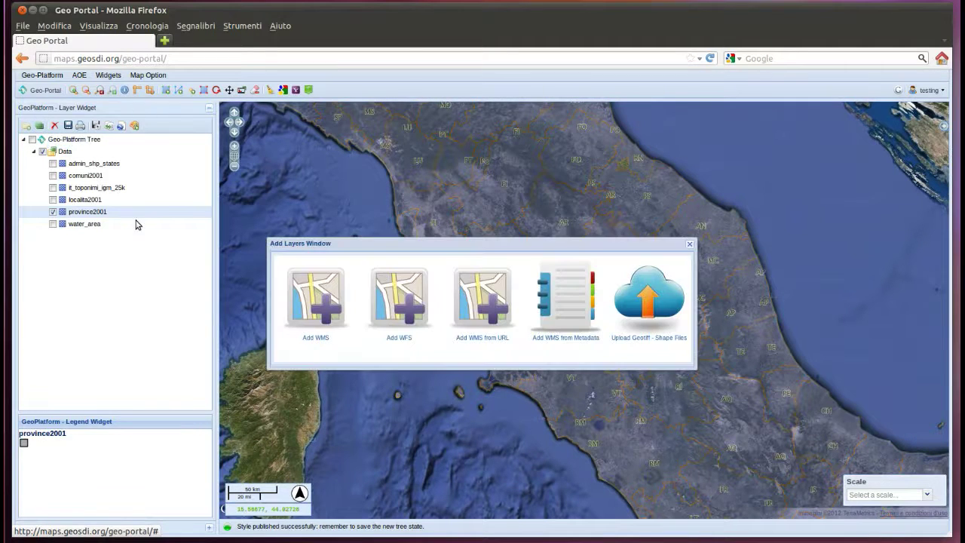
pyautogui.click(321, 300)
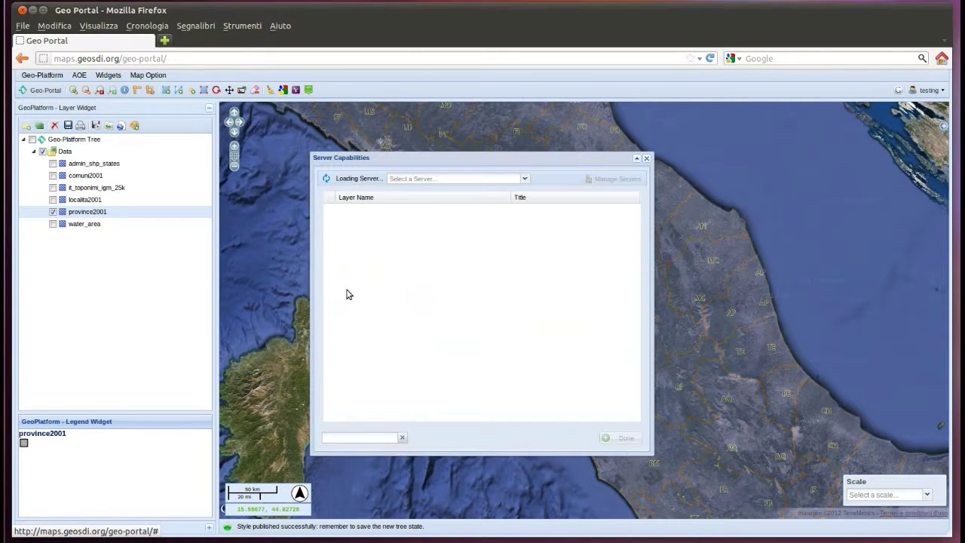
pyautogui.click(521, 179)
pyautogui.click(456, 191)
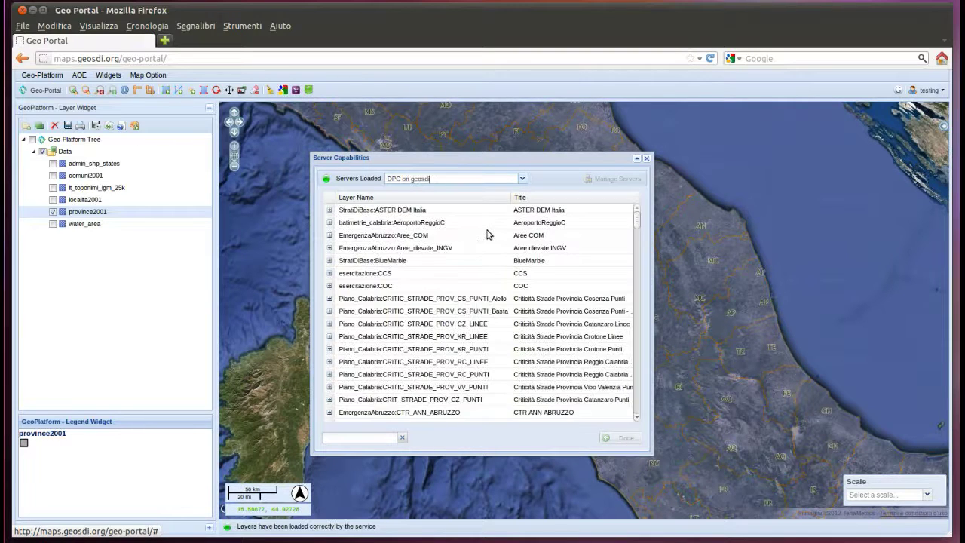
pyautogui.click(393, 215)
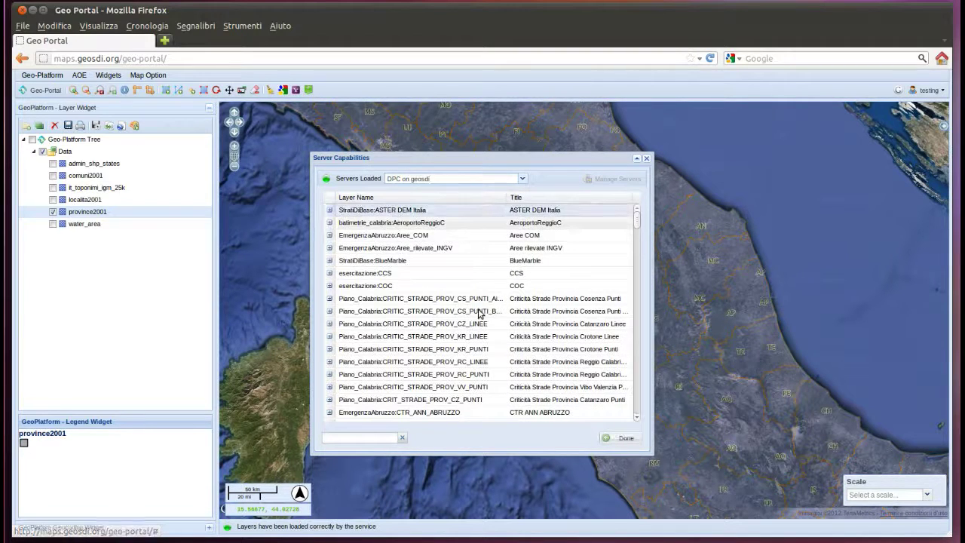
pyautogui.click(615, 440)
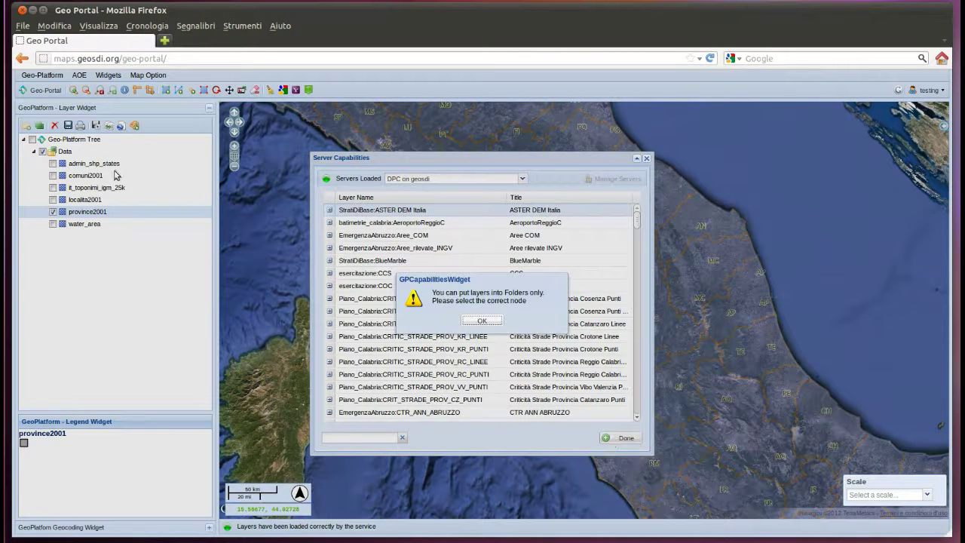
pyautogui.click(482, 320)
# - Add ASTER DEM Italia into the Data folder and make it visible on the map
pyautogui.click(64, 153)
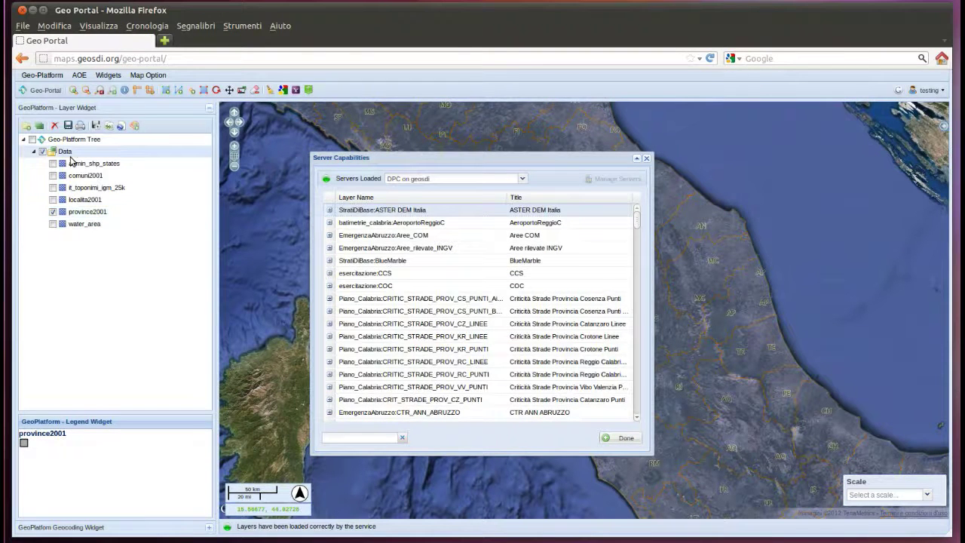
pyautogui.click(616, 439)
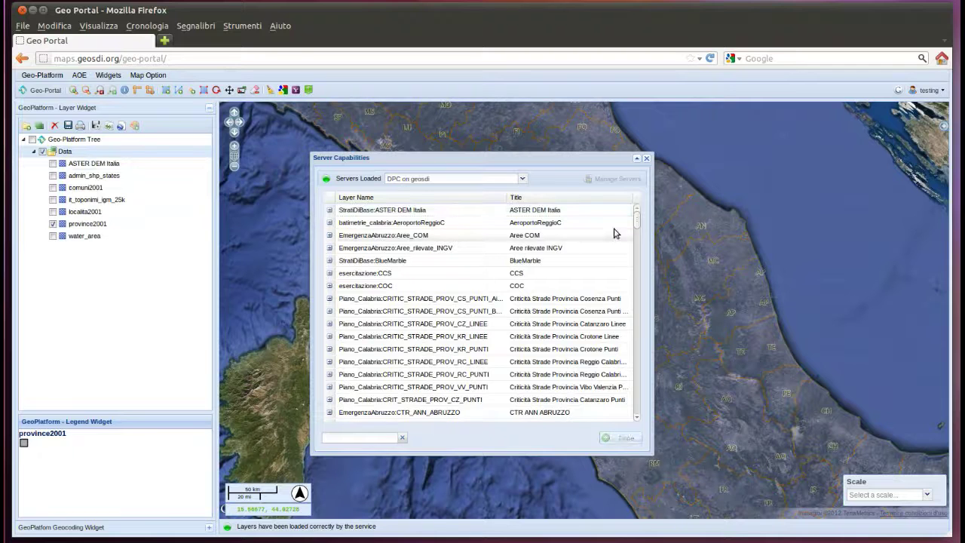
pyautogui.click(646, 159)
pyautogui.click(53, 163)
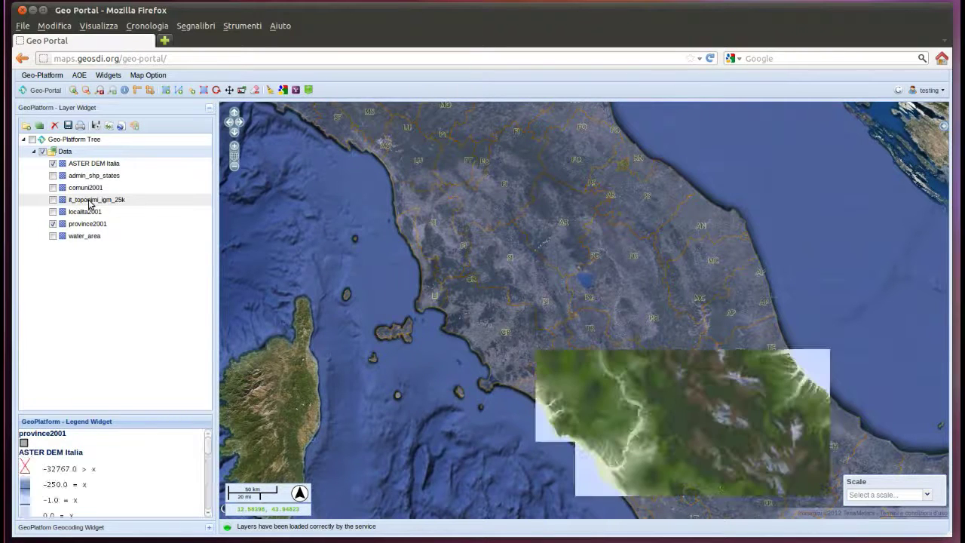
pyautogui.click(931, 90)
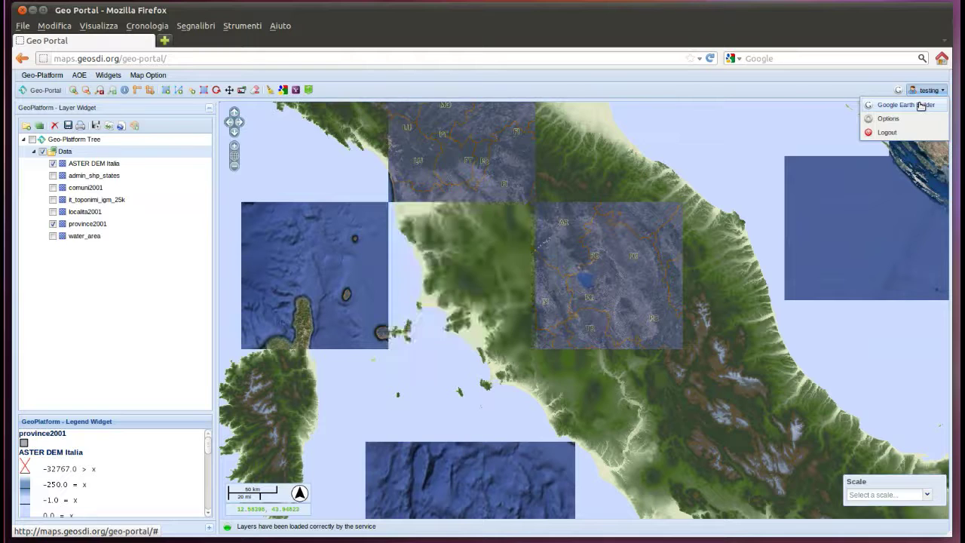
# - Sign on to Google Earth Builder by entering the account password in the Google sign-in popup
pyautogui.click(920, 106)
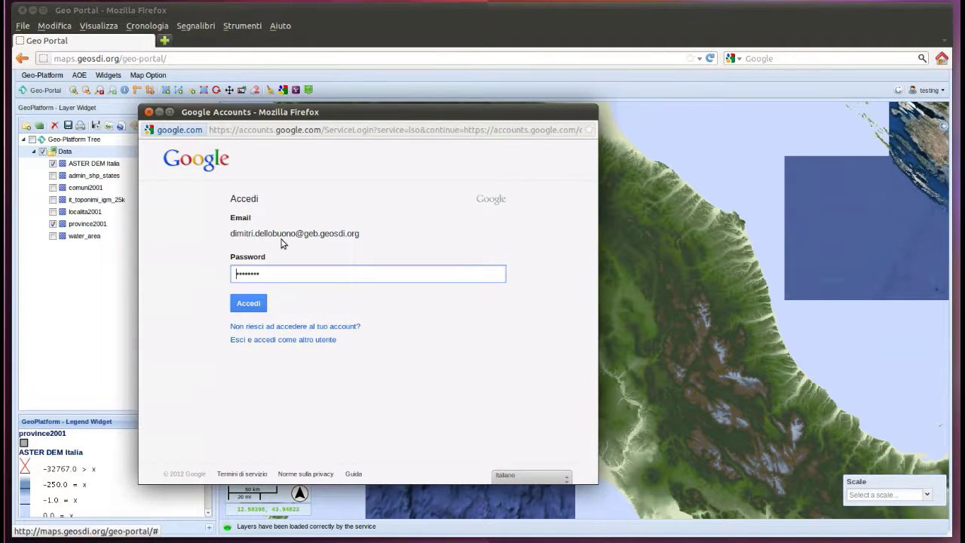
pyautogui.click(257, 305)
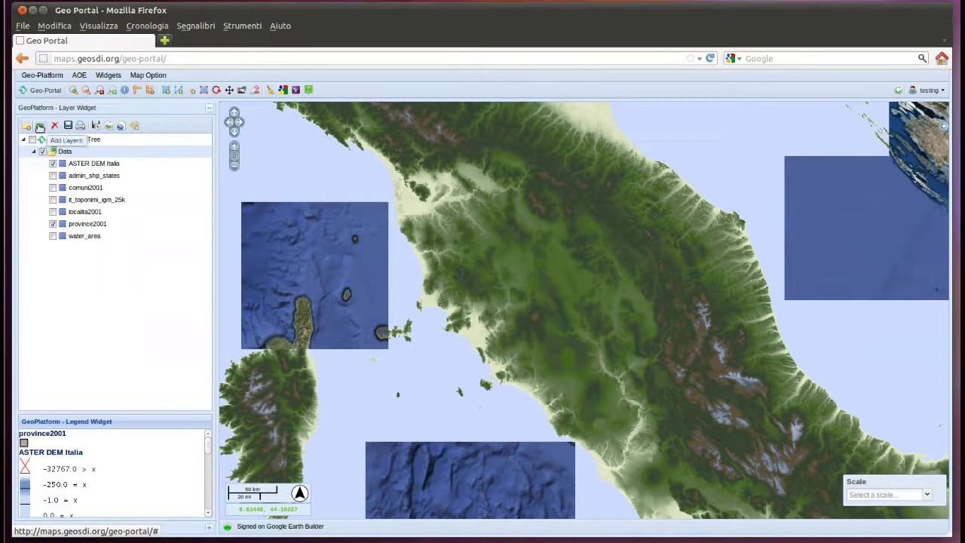
pyautogui.click(40, 125)
# - Load the GEB_deagostini WMS server to list DE AGOSTINI 250000, 1000000 and 750000
pyautogui.click(327, 310)
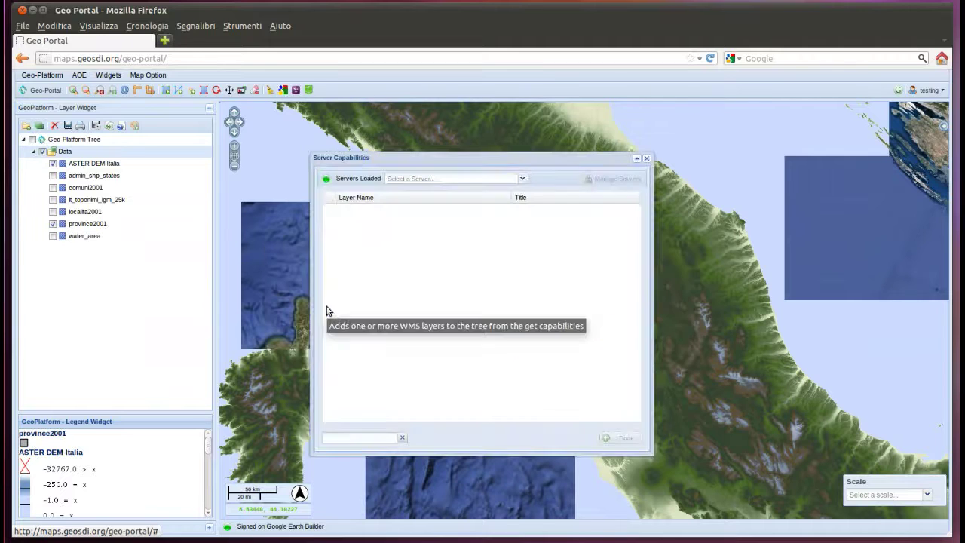
pyautogui.click(521, 180)
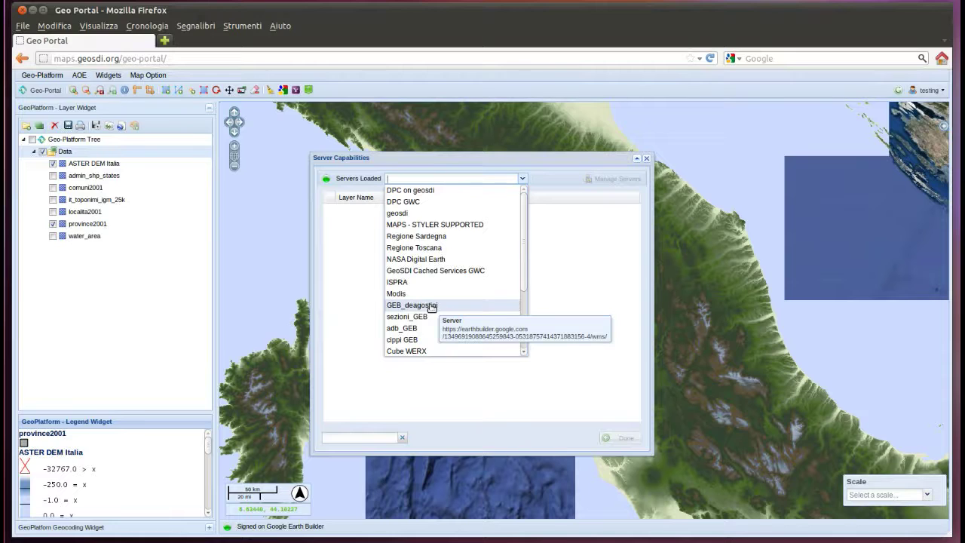
pyautogui.click(432, 306)
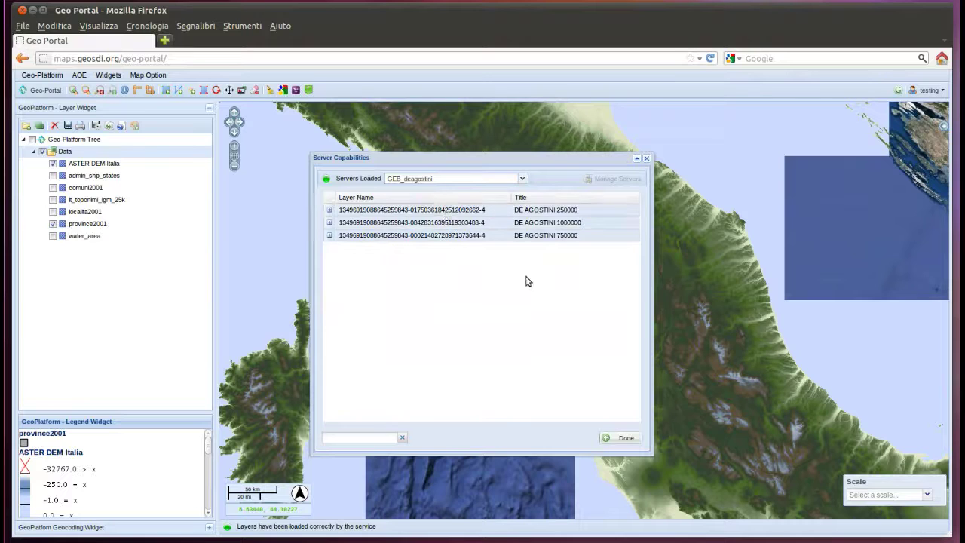
# - Add a GEB folder at the top of the layer tree and put the three DE AGOSTINI layers in it
pyautogui.click(73, 141)
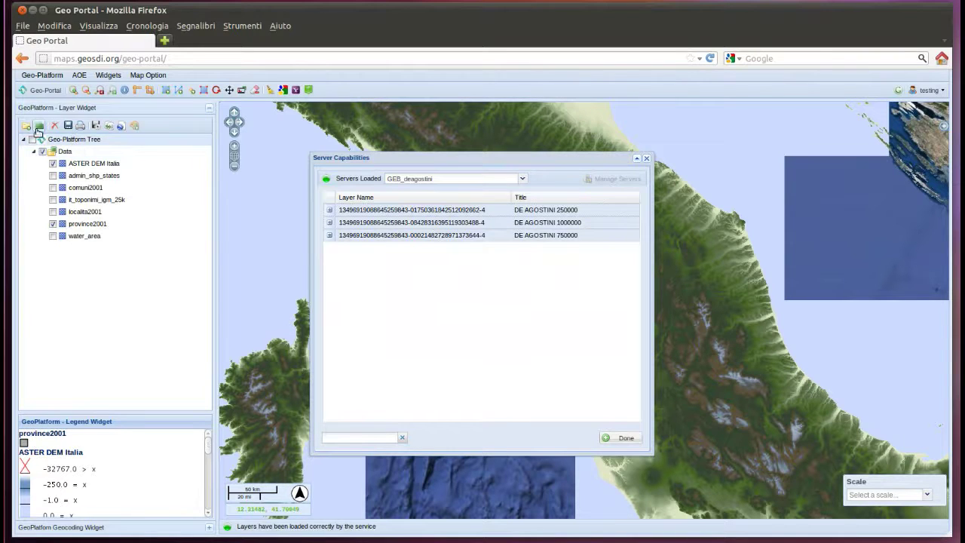
pyautogui.click(27, 125)
pyautogui.write('G')
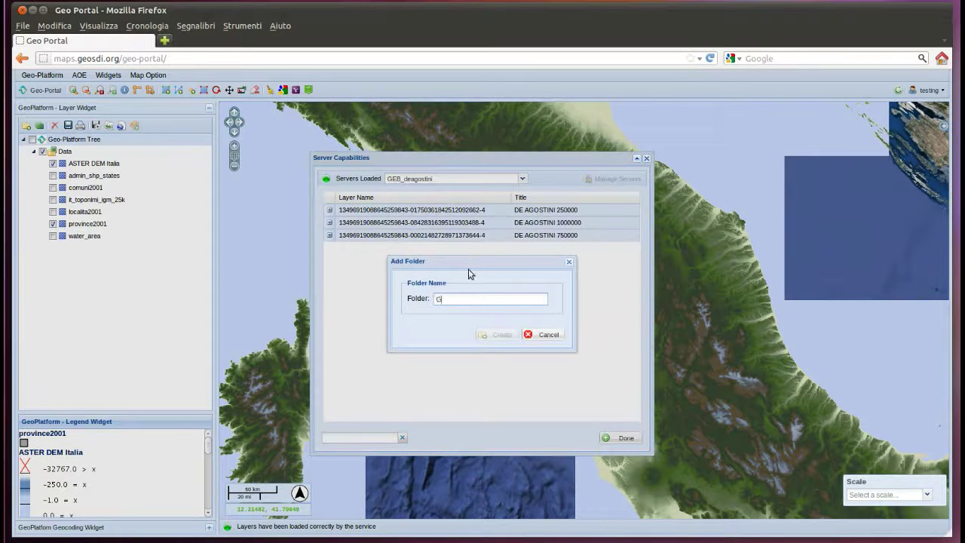
pyautogui.write('EB')
pyautogui.press('Return')
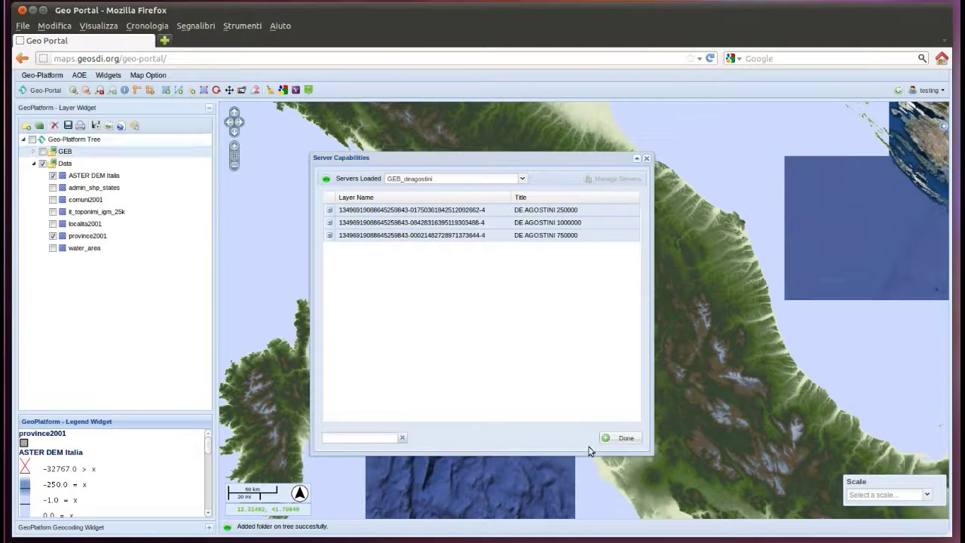
pyautogui.click(628, 440)
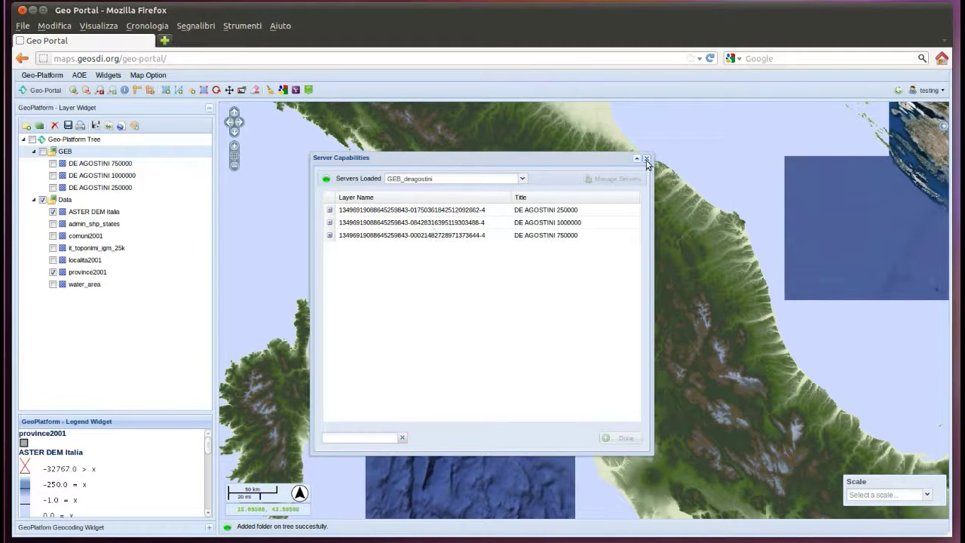
pyautogui.click(646, 159)
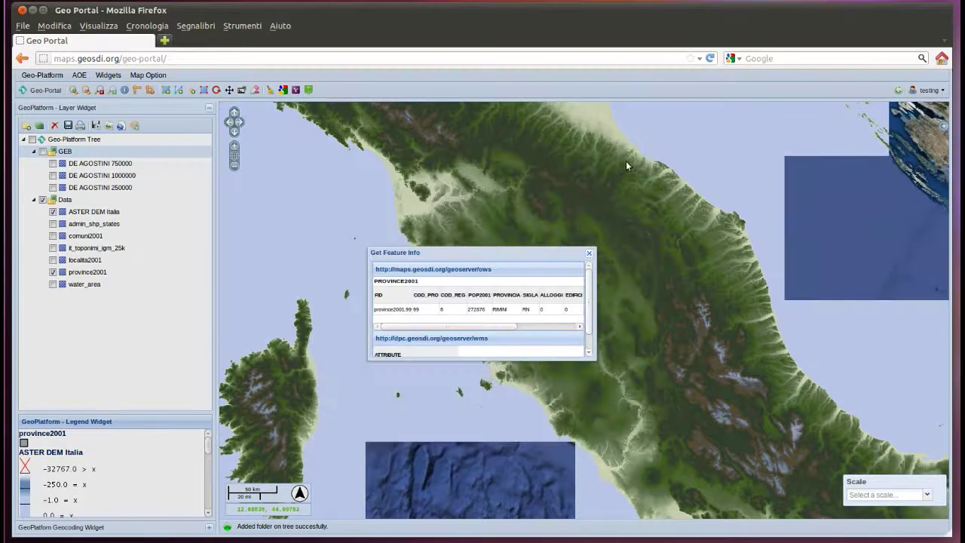
# - Dismiss the feature info popup and switch on DE AGOSTINI 250000 over central Italy
pyautogui.click(590, 254)
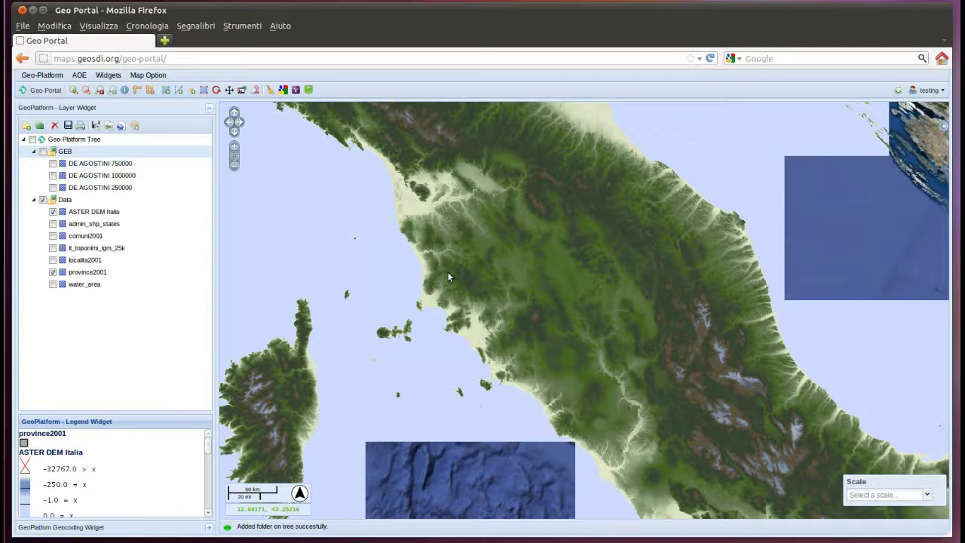
pyautogui.click(53, 187)
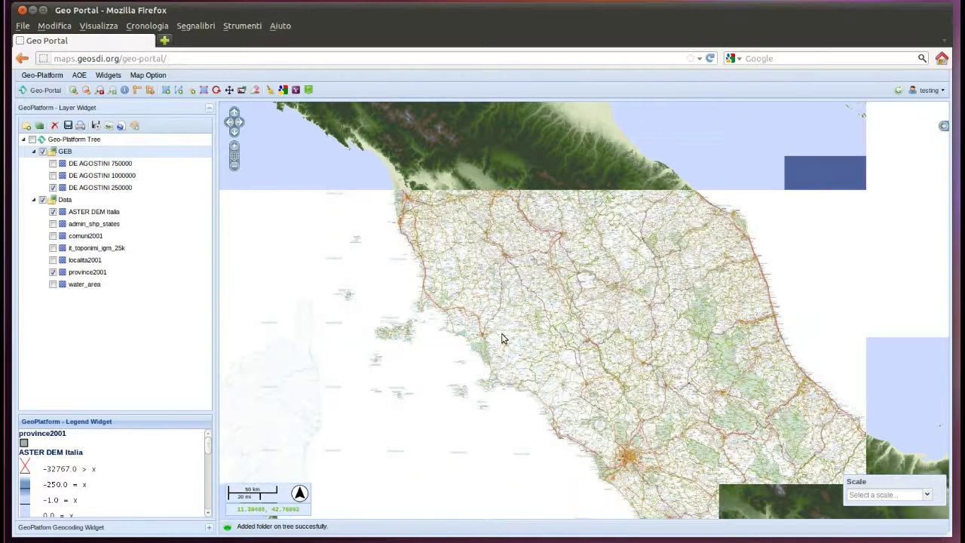
pyautogui.click(117, 189)
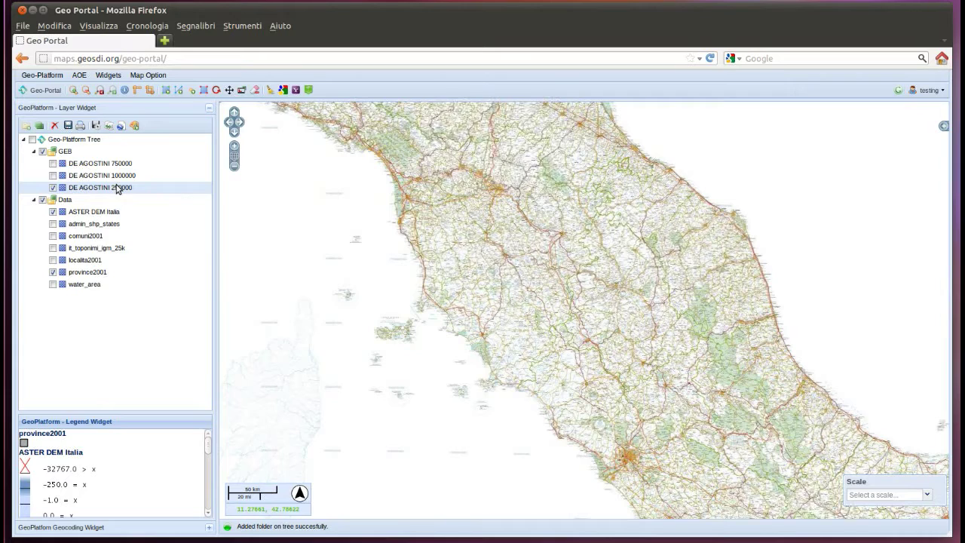
pyautogui.rightClick(118, 188)
# - Lower the DE AGOSTINI 250000 layer opacity to 40% in its Layer Properties
pyautogui.click(180, 278)
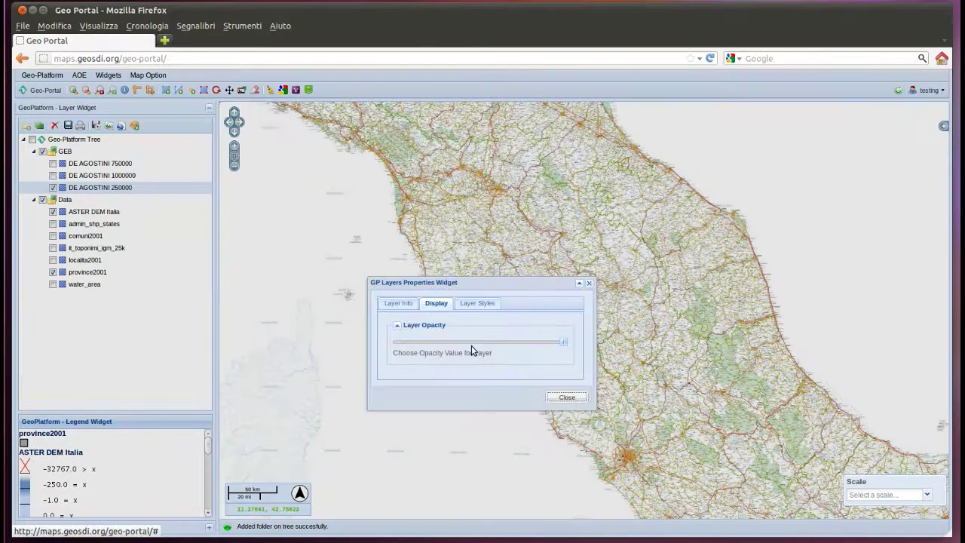
pyautogui.moveTo(564, 343); pyautogui.dragTo(499, 345)
pyautogui.click(569, 399)
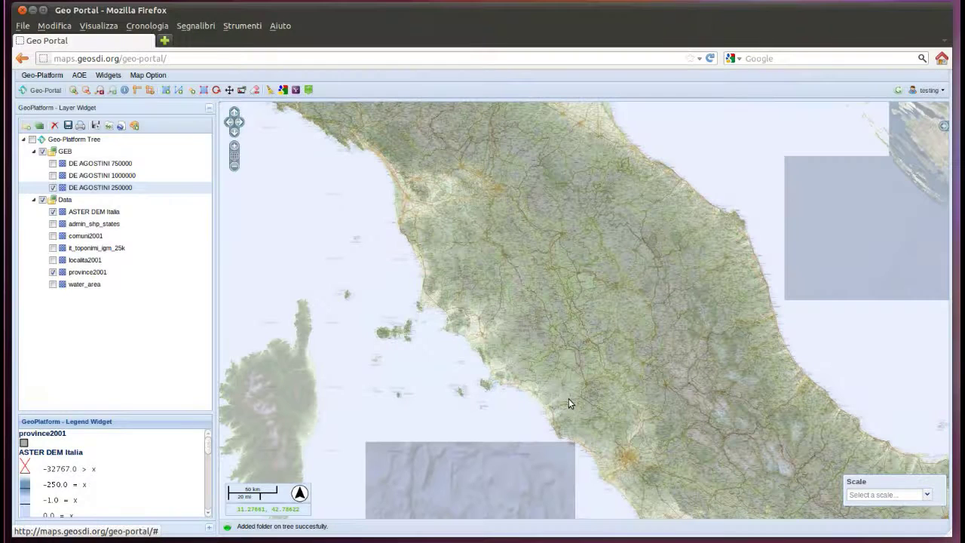
pyautogui.click(165, 40)
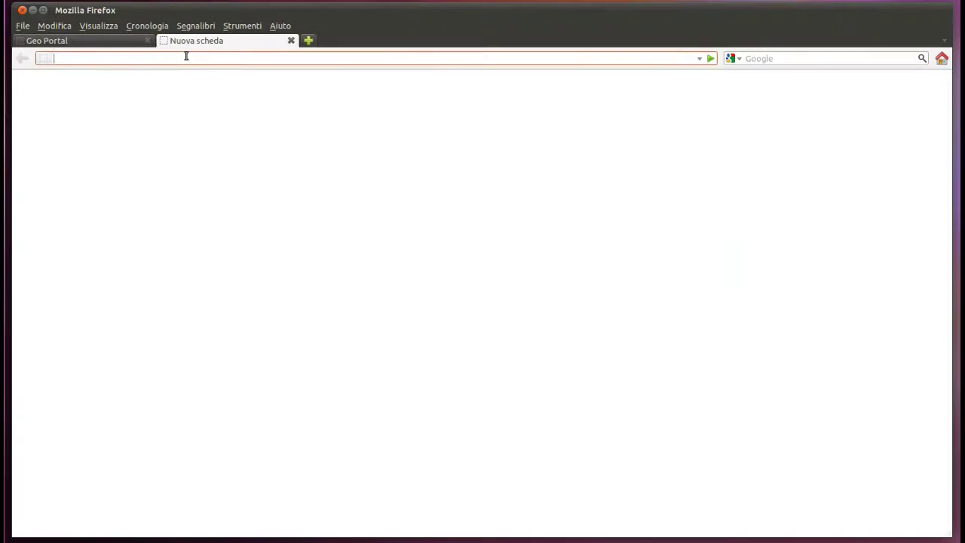
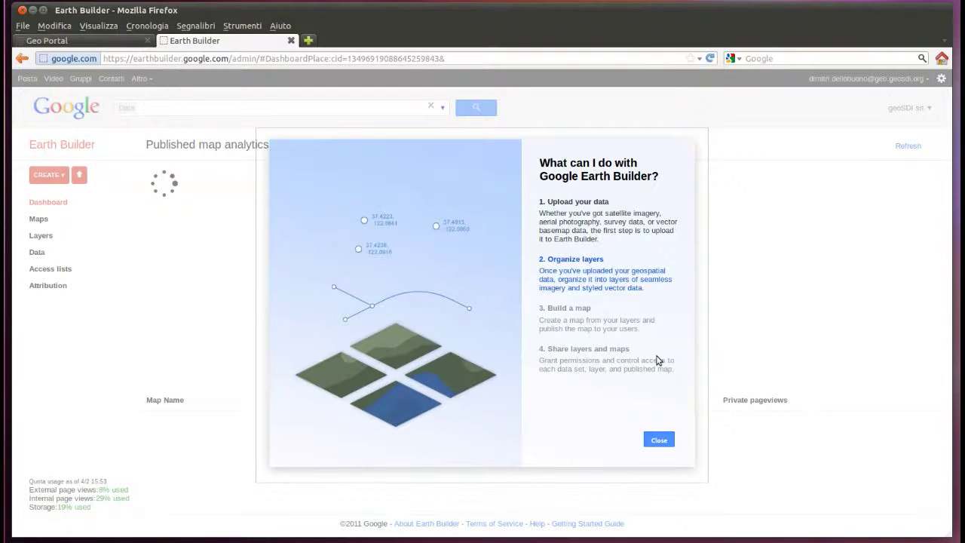
# - View the DE_AGOSTINI map details in Earth Builder's Maps list, then return to Geo Portal
pyautogui.click(659, 441)
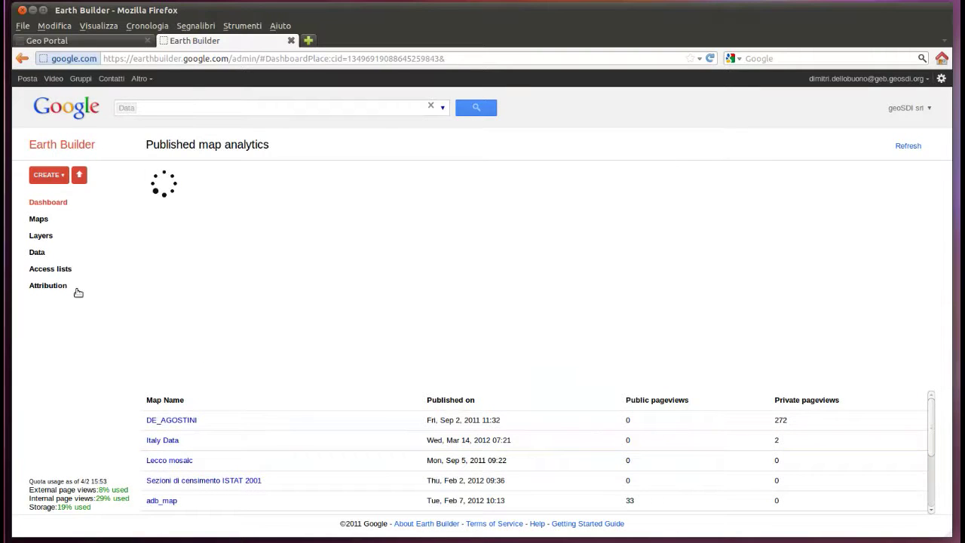
pyautogui.click(39, 220)
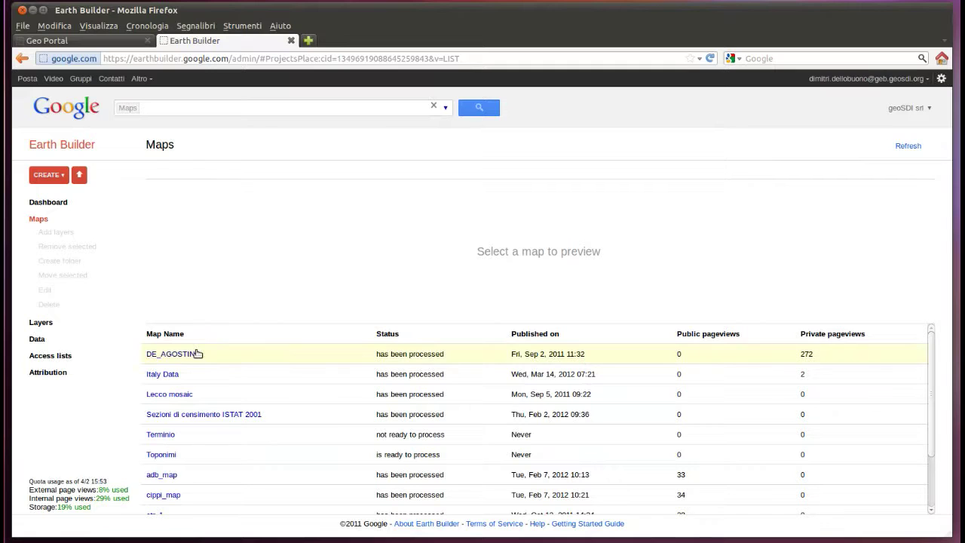
pyautogui.click(195, 354)
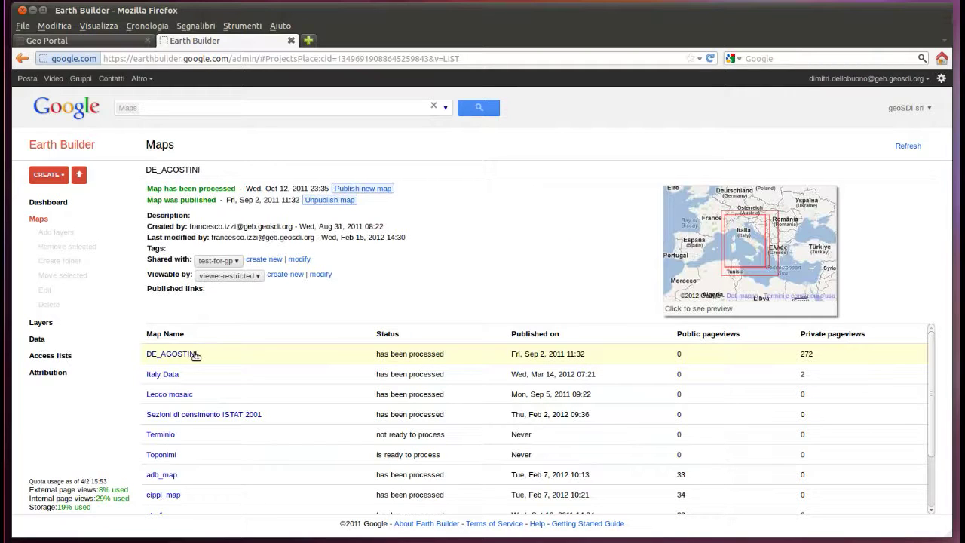
pyautogui.click(195, 354)
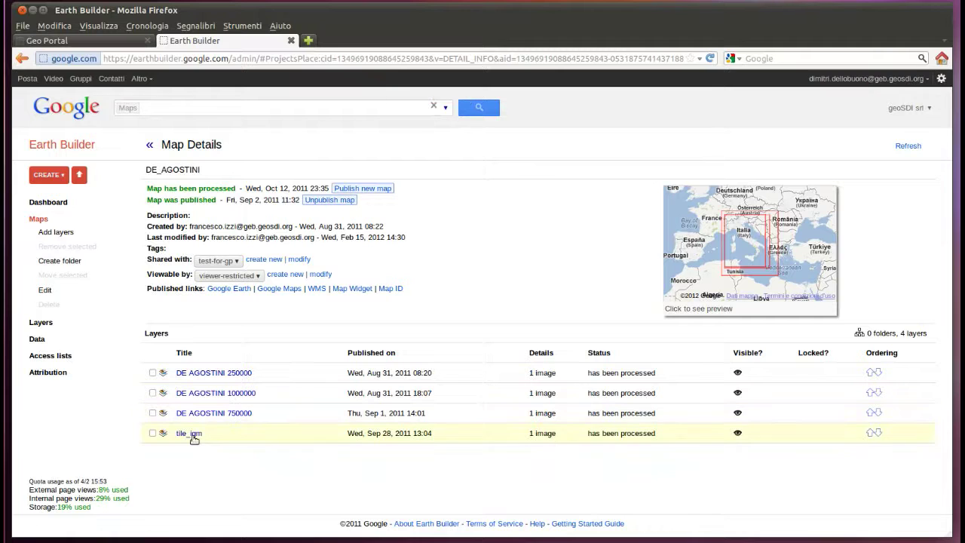
pyautogui.click(97, 38)
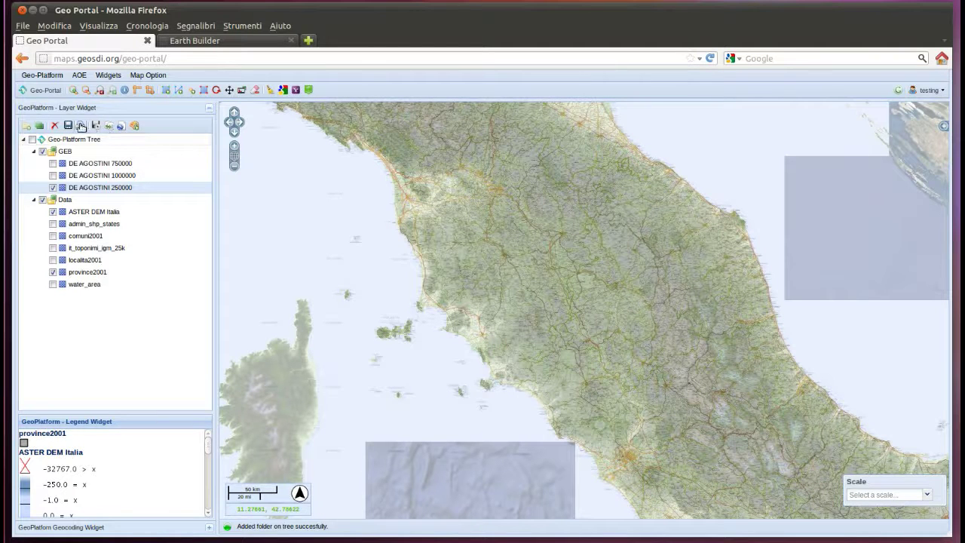
# - Fill the print form with Print Maps, Map Test and Test, choose 190 DPI and print
pyautogui.click(80, 125)
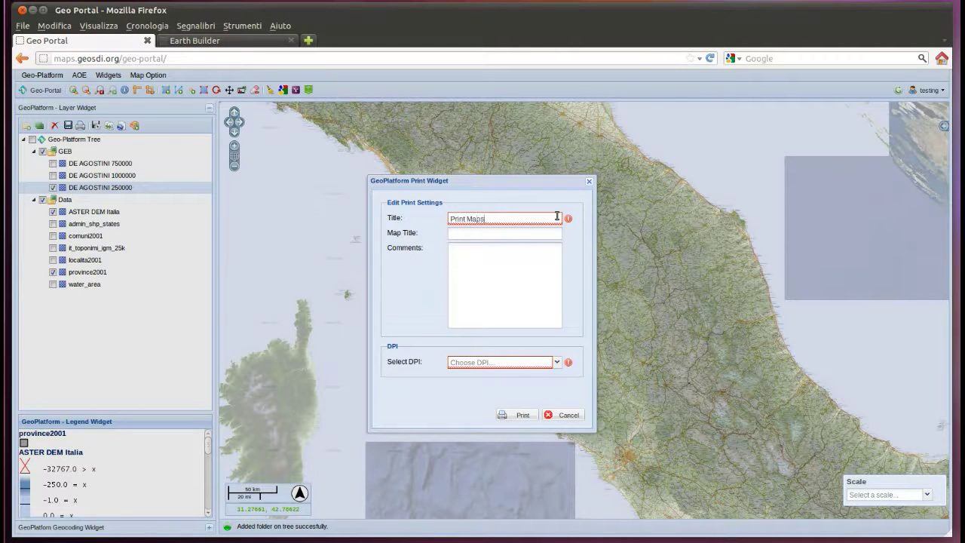
pyautogui.press('Tab')
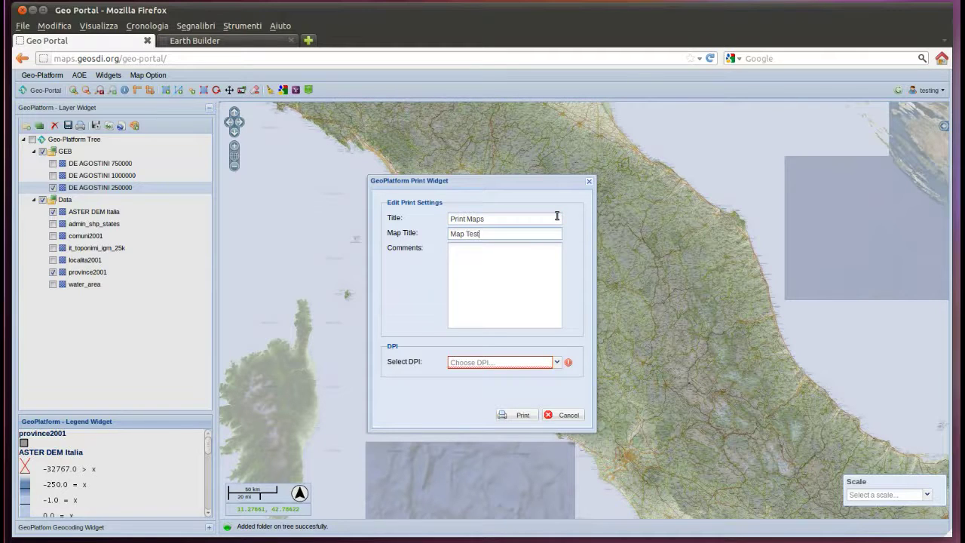
pyautogui.write('Test')
pyautogui.click(557, 363)
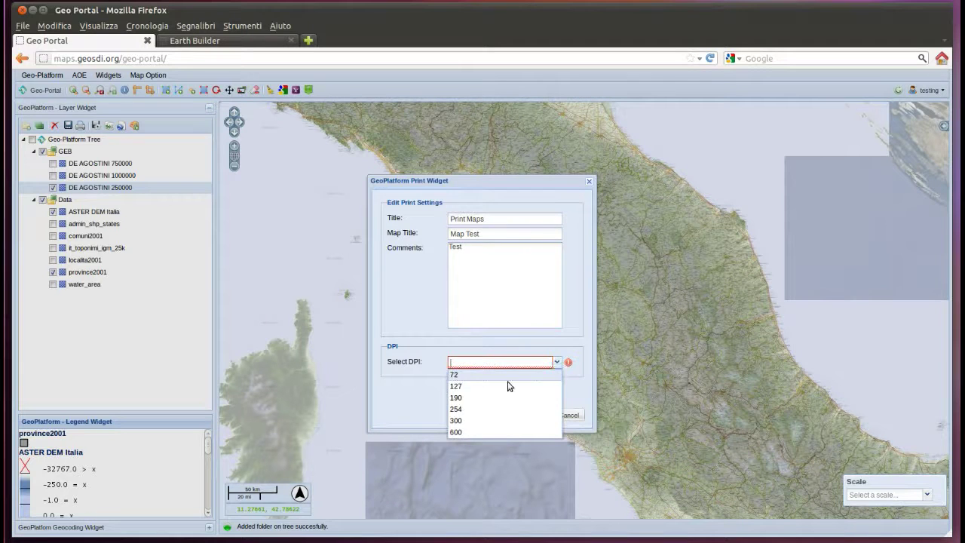
pyautogui.click(489, 399)
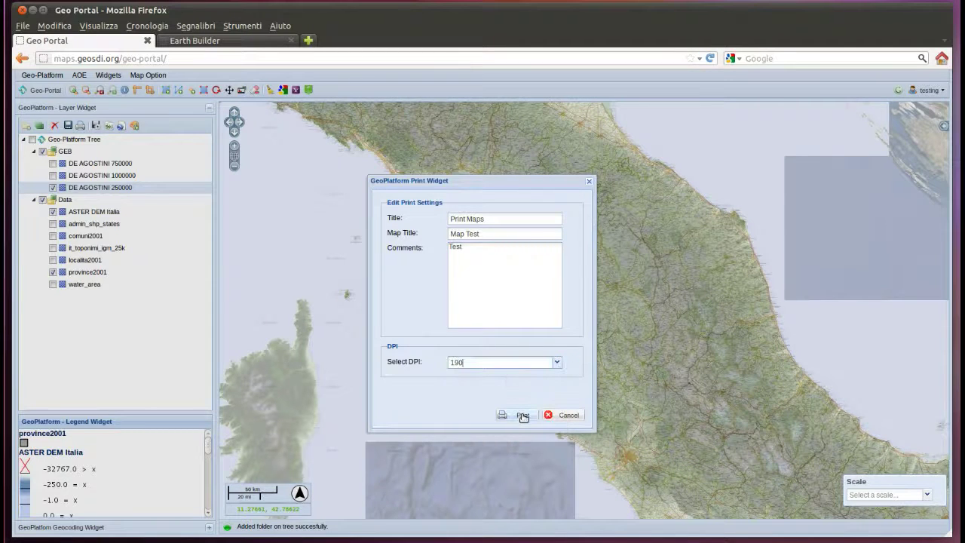
pyautogui.click(519, 415)
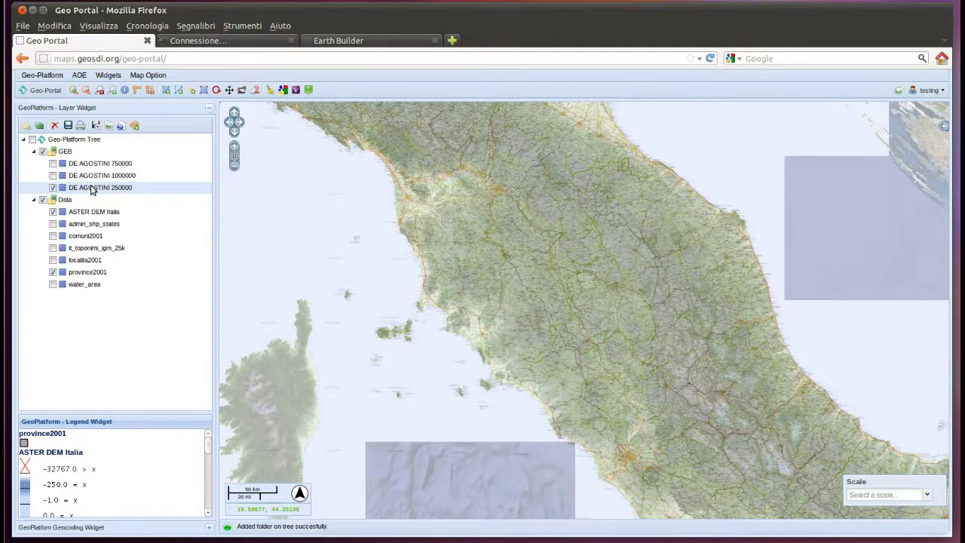
# - Move DE AGOSTINI 250000 into Data above GEB, show only DE AGOSTINI 750000, zoom to Grosseto
pyautogui.moveTo(91, 190); pyautogui.dragTo(79, 171)
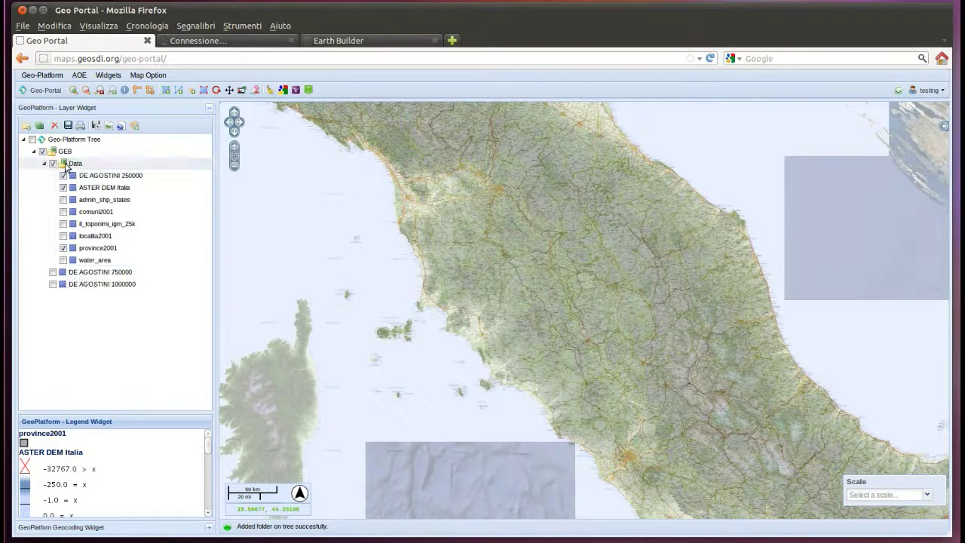
pyautogui.moveTo(65, 167); pyautogui.dragTo(78, 149)
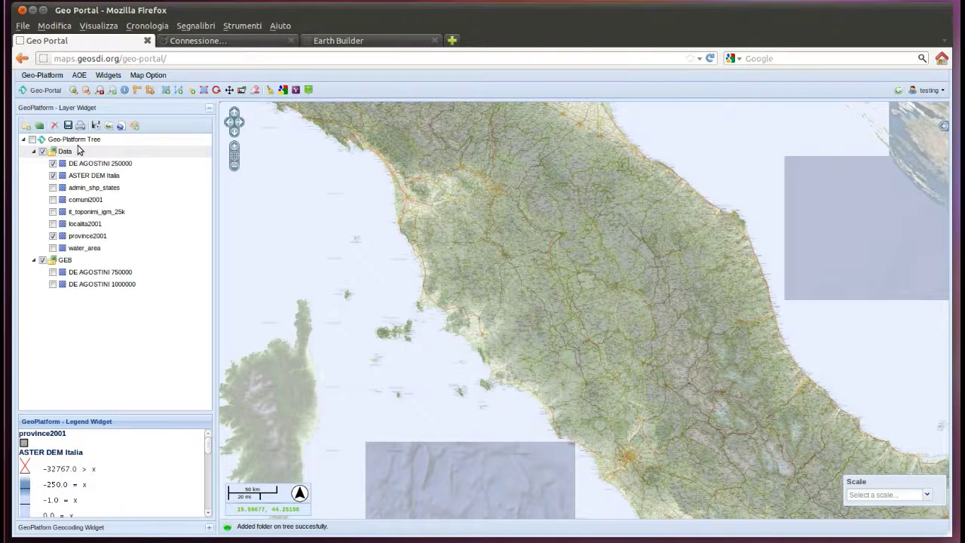
pyautogui.click(53, 273)
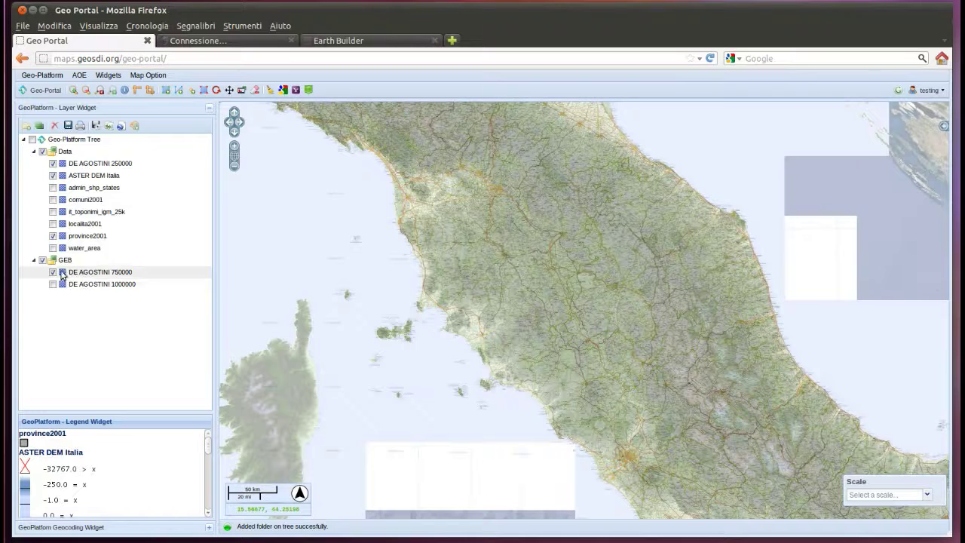
pyautogui.click(42, 151)
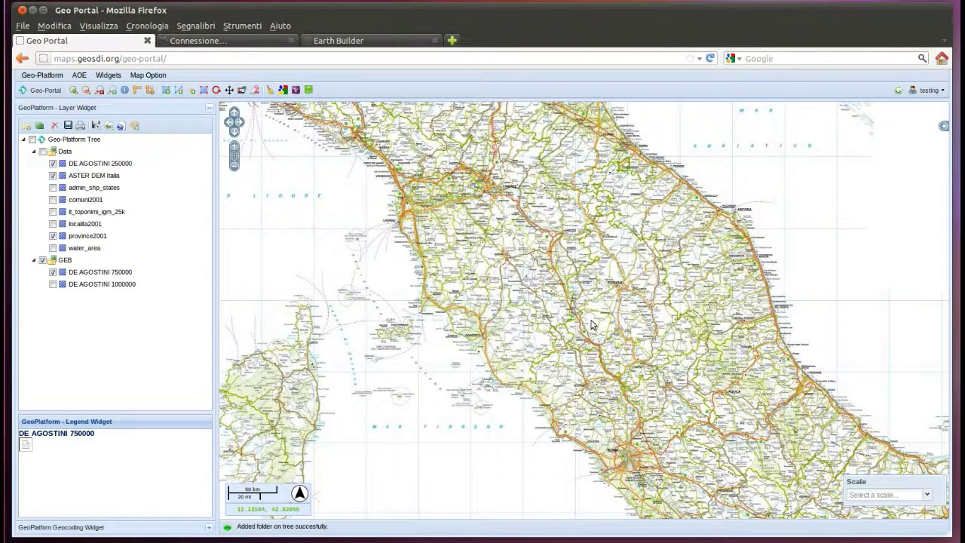
pyautogui.moveTo(505, 282); pyautogui.dragTo(588, 380)
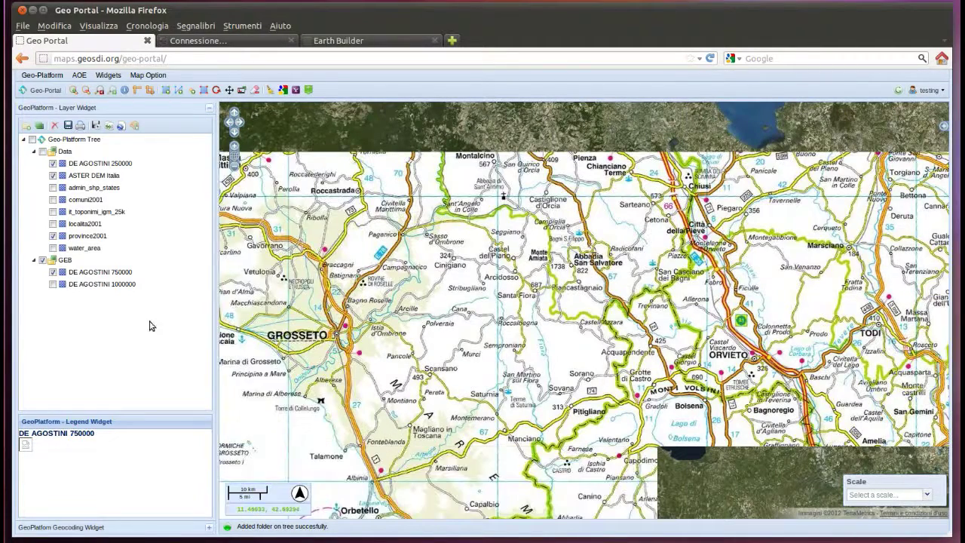
# - Open DE AGOSTINI 750000's Layer Properties, then open mapfish-print.pdf and move the viewer aside
pyautogui.rightClick(89, 274)
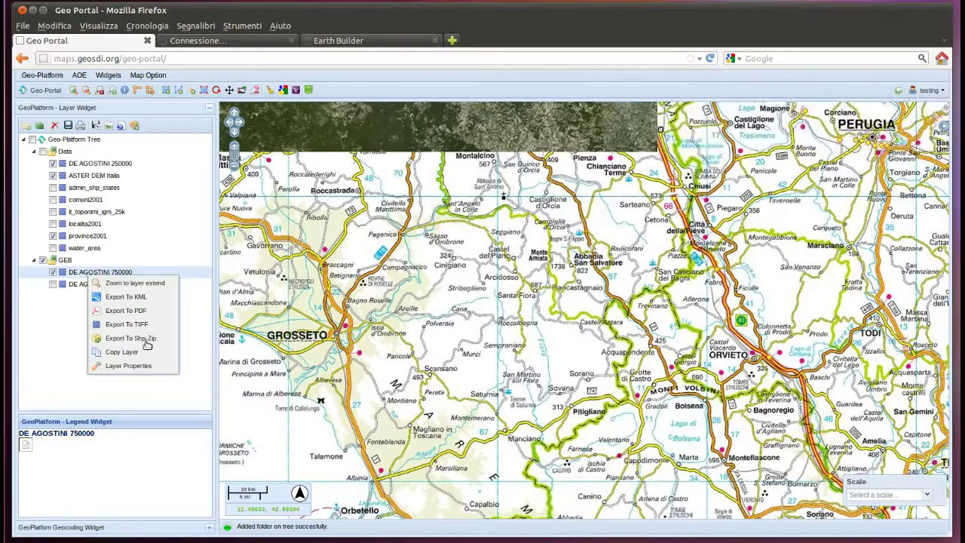
pyautogui.click(140, 366)
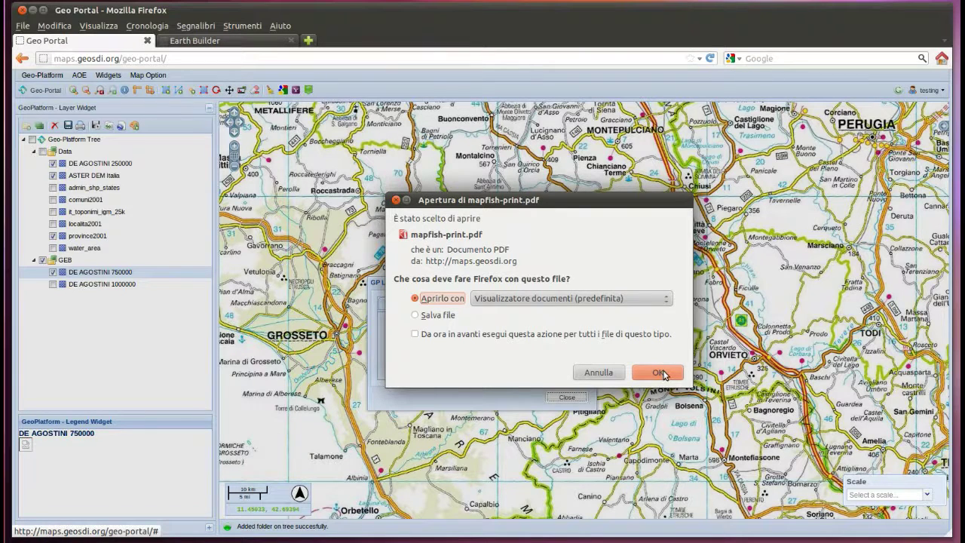
pyautogui.click(658, 373)
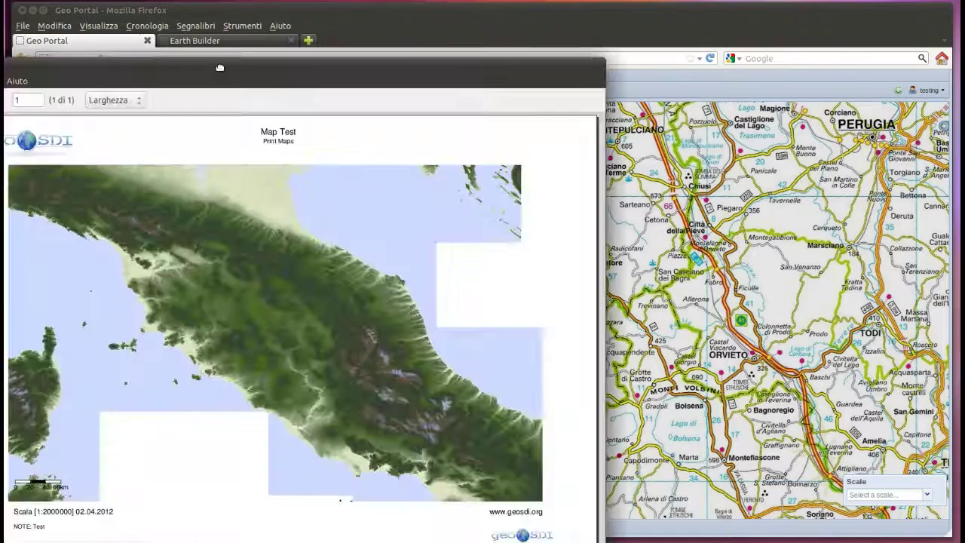
pyautogui.moveTo(352, 76); pyautogui.dragTo(459, 49)
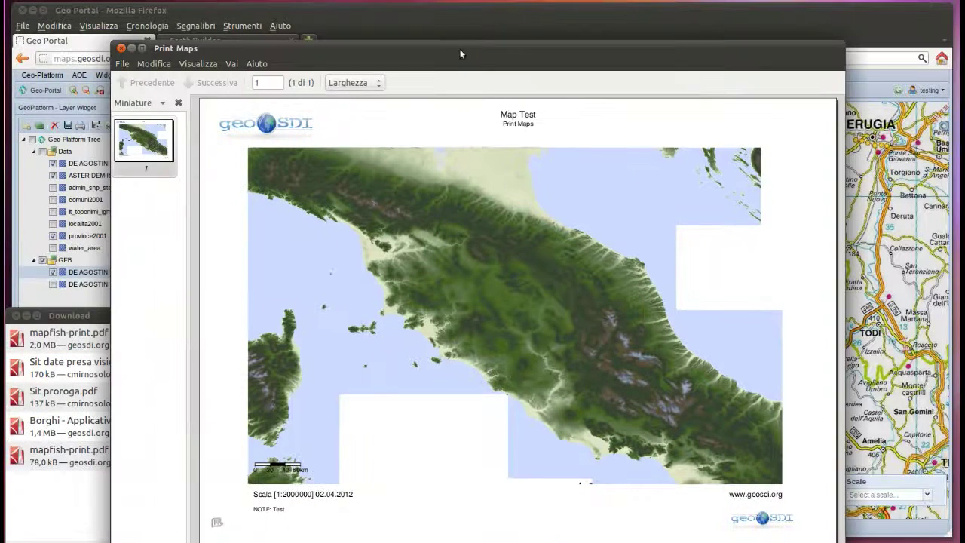